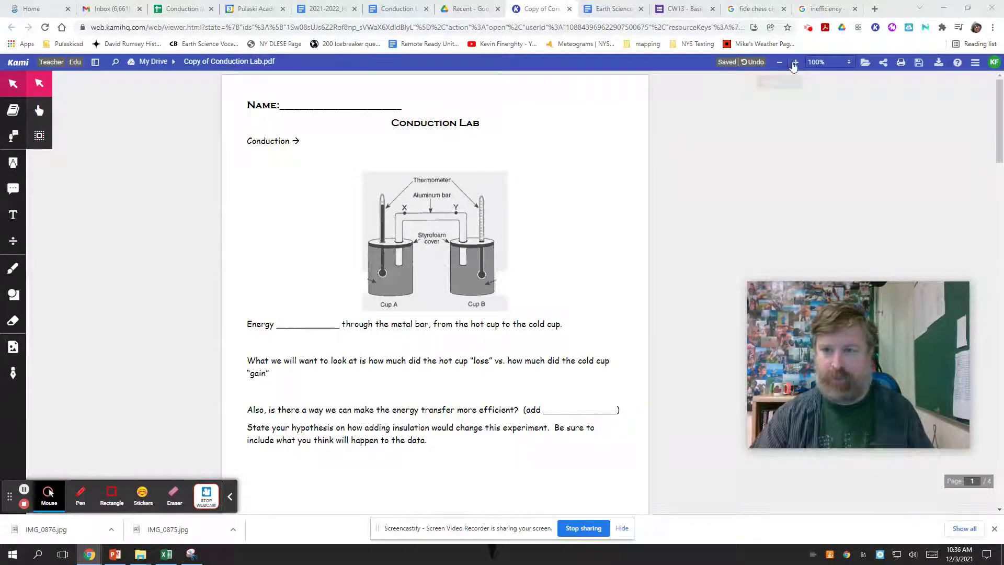
# Step: Zoom the Conduction Lab PDF to 300% and bring the cup-and-aluminum-bar diagram into view
pyautogui.click(816, 62)
pyautogui.click(853, 257)
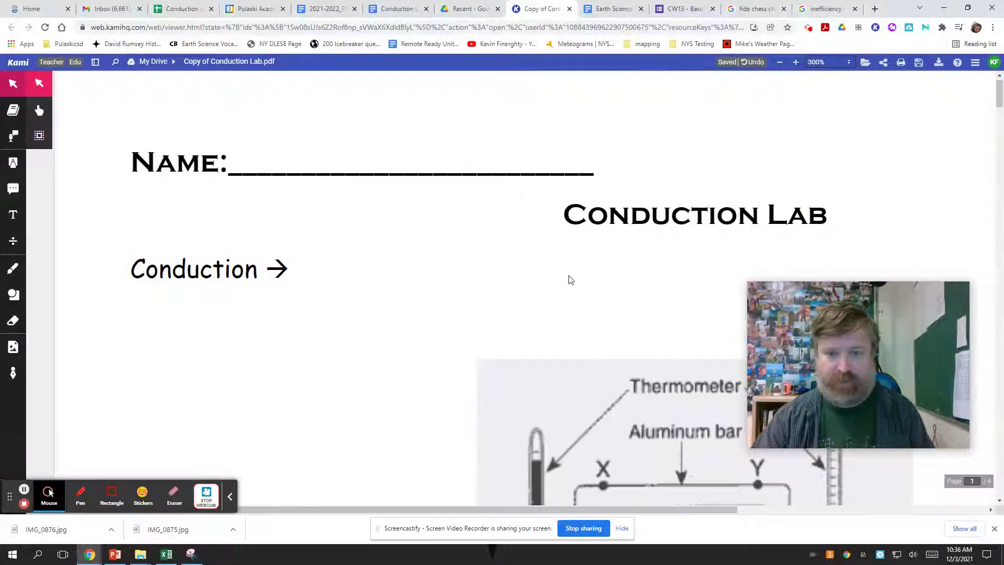
pyautogui.scroll(-4, 565, 303)
pyautogui.moveTo(529, 509); pyautogui.dragTo(631, 515)
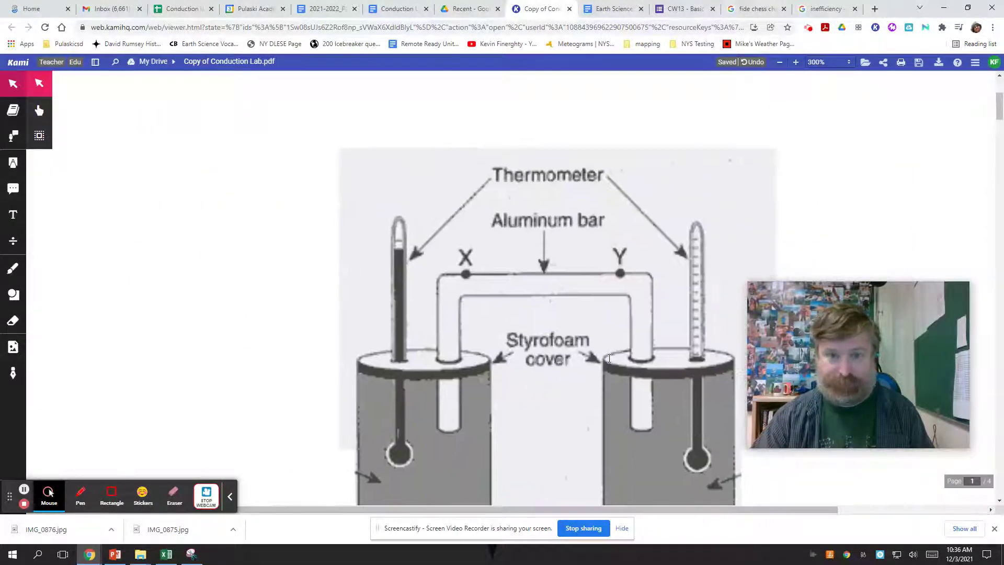
pyautogui.scroll(-2, 523, 186)
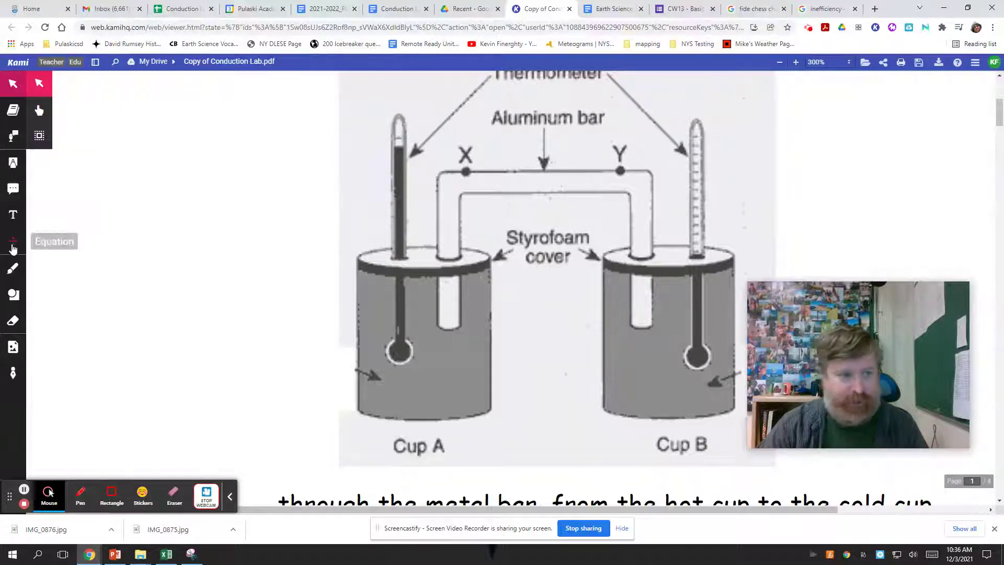
# Step: Draw red arrows along the aluminum bar from Cup A to Cup B and circle the title in red
pyautogui.click(13, 268)
pyautogui.moveTo(450, 318)
pyautogui.mouseDown()
pyautogui.moveTo(451, 201)
pyautogui.moveTo(463, 179)
pyautogui.moveTo(564, 181)
pyautogui.moveTo(552, 182)
pyautogui.mouseUp()
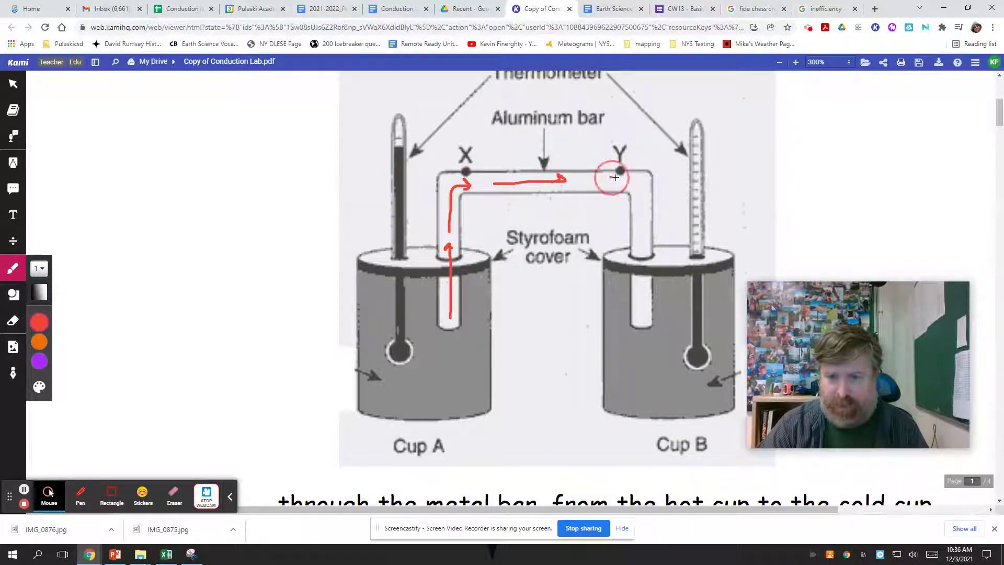
pyautogui.moveTo(615, 177)
pyautogui.mouseDown()
pyautogui.moveTo(638, 181)
pyautogui.moveTo(645, 205)
pyautogui.moveTo(634, 303)
pyautogui.mouseUp()
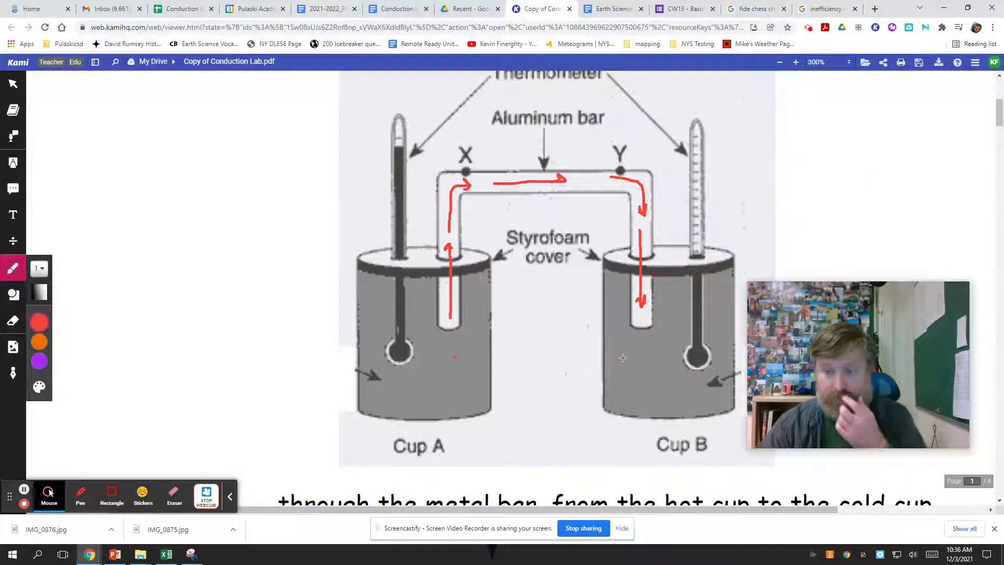
pyautogui.scroll(5, 557, 348)
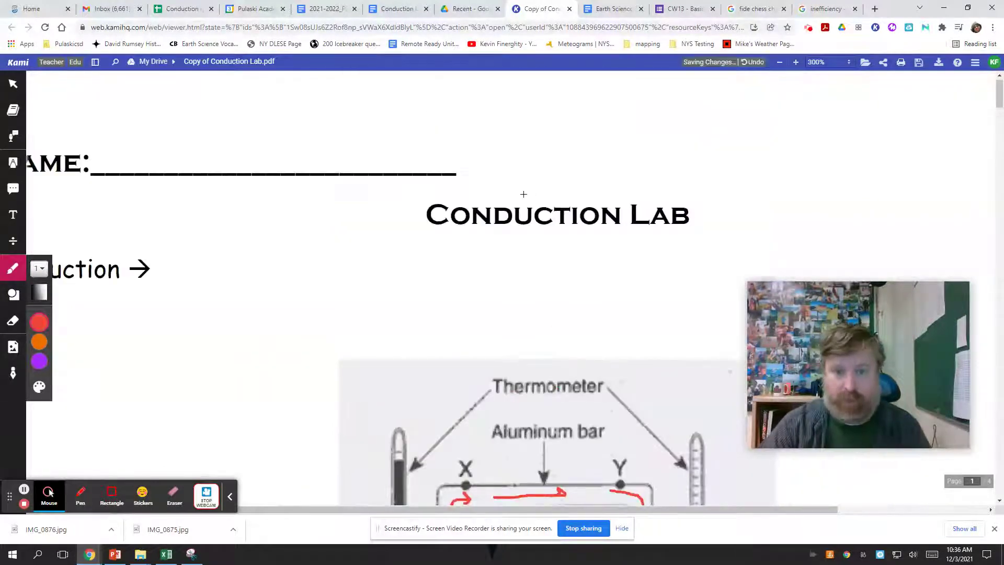
pyautogui.moveTo(524, 194)
pyautogui.mouseDown()
pyautogui.moveTo(441, 225)
pyautogui.moveTo(591, 198)
pyautogui.mouseUp()
pyautogui.scroll(-10, 471, 229)
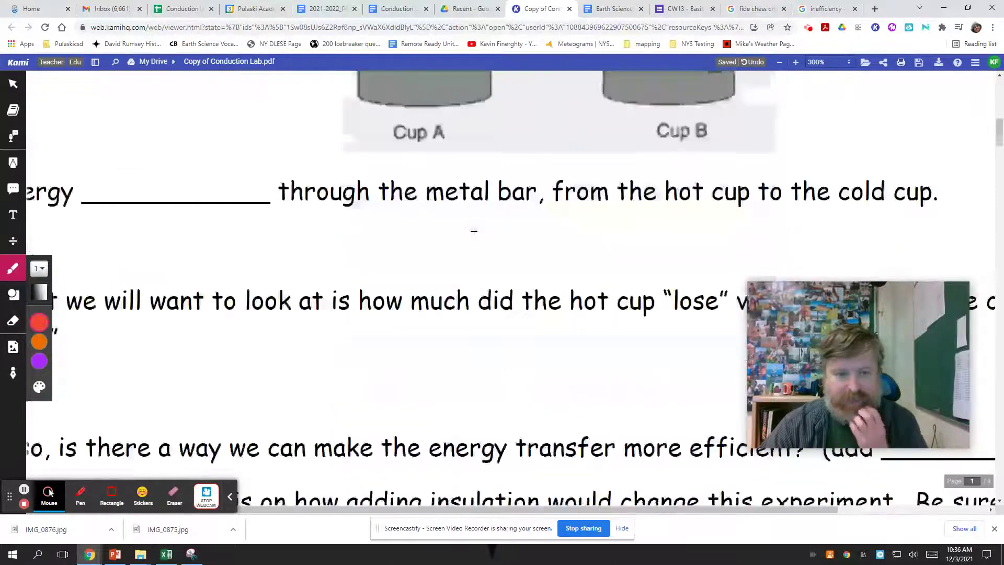
# Step: Add a text box with 'conducts' in the blank after Energy
pyautogui.click(13, 215)
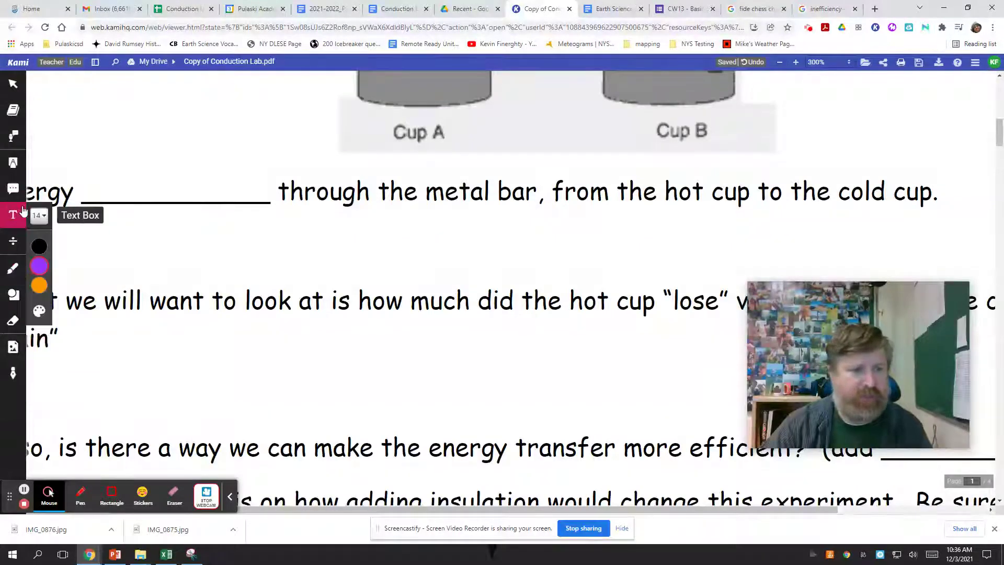
pyautogui.click(84, 175)
pyautogui.write('conducts')
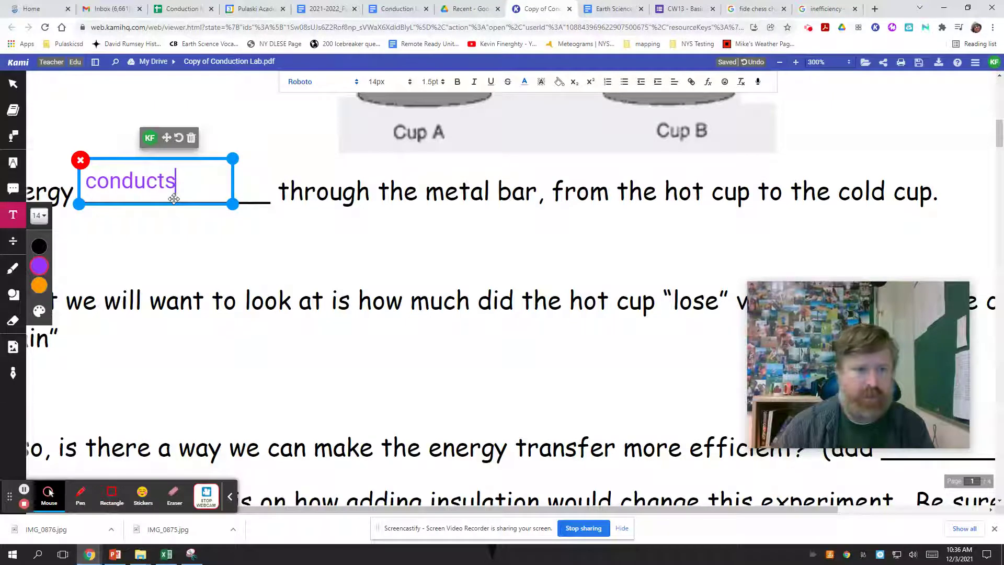
pyautogui.click(393, 308)
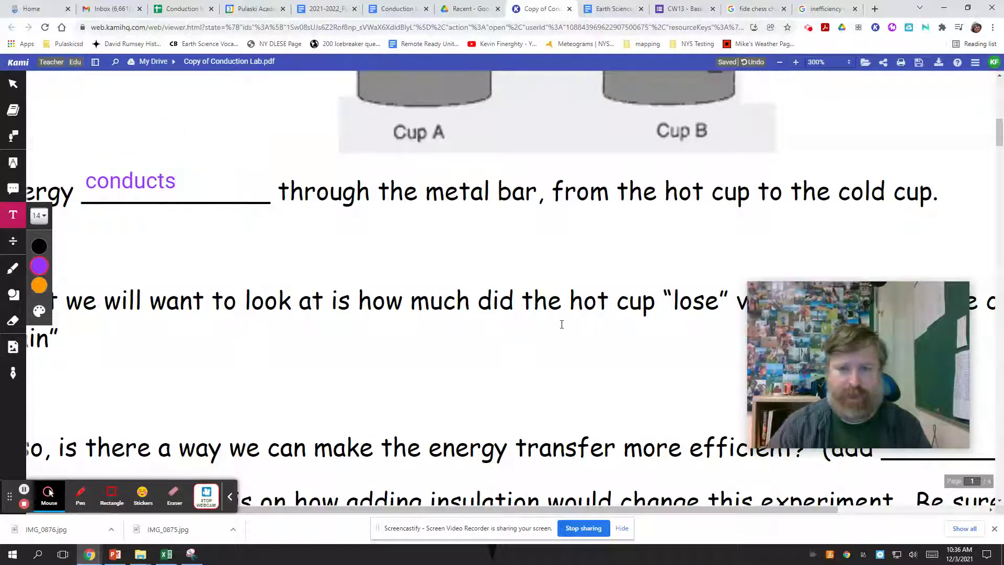
pyautogui.scroll(5, 561, 324)
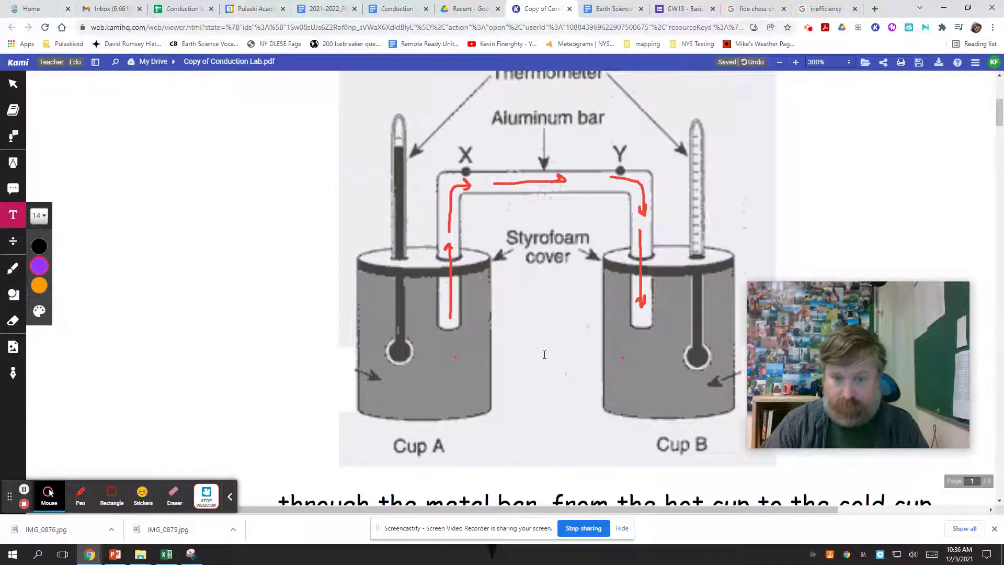
# Step: Zoom to 100% and draw a red box around page 2's difference question
pyautogui.click(833, 59)
pyautogui.click(828, 193)
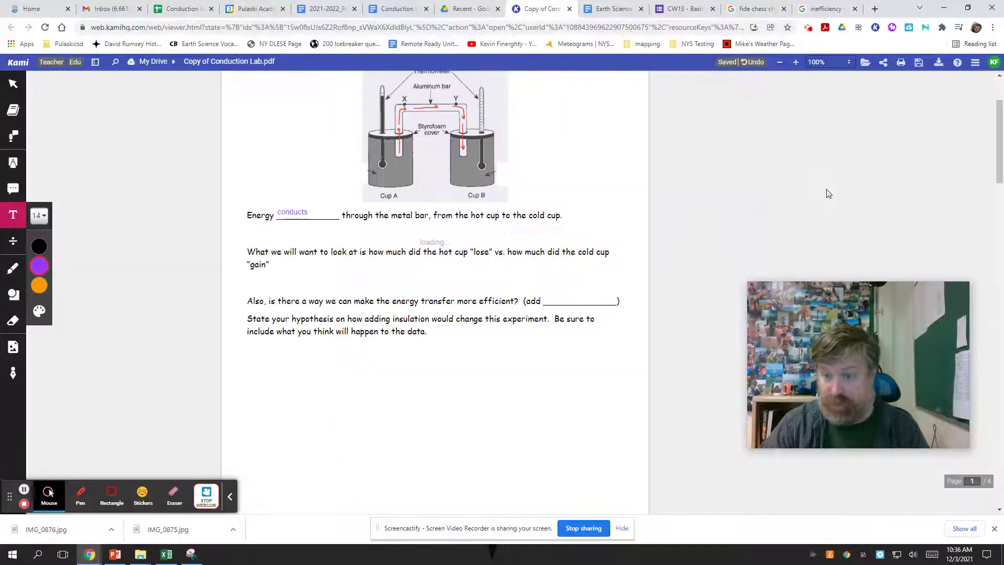
pyautogui.scroll(-12, 665, 284)
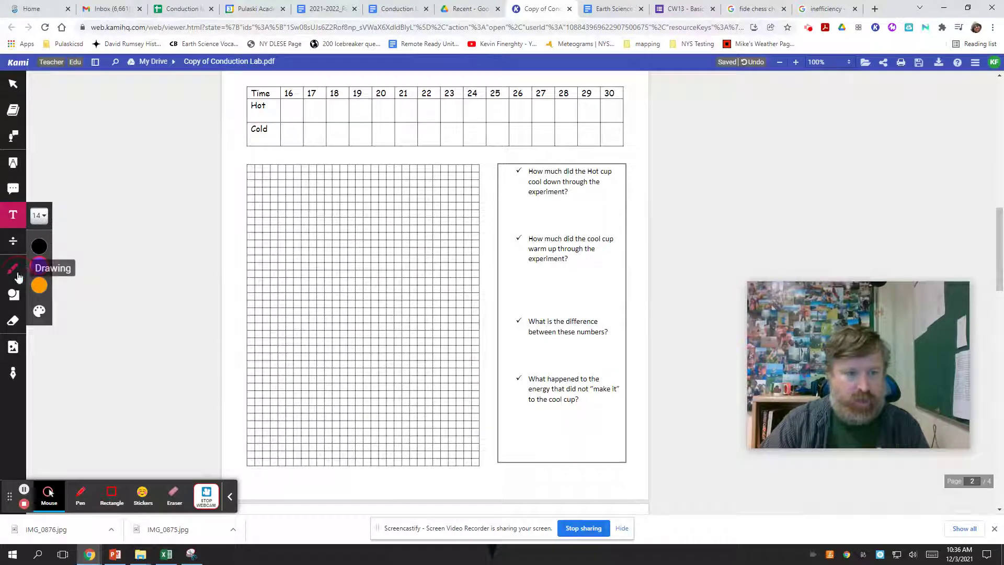
pyautogui.click(13, 269)
pyautogui.moveTo(546, 317)
pyautogui.mouseDown()
pyautogui.moveTo(509, 314)
pyautogui.moveTo(508, 336)
pyautogui.moveTo(616, 338)
pyautogui.moveTo(605, 316)
pyautogui.moveTo(543, 312)
pyautogui.mouseUp()
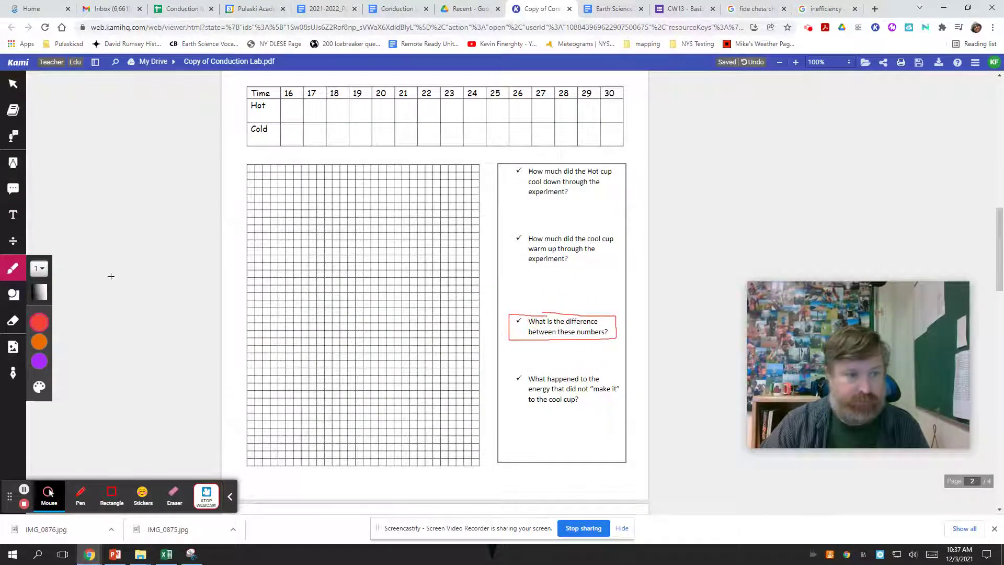
# Step: Set the text box colour to black
pyautogui.click(13, 214)
pyautogui.click(38, 245)
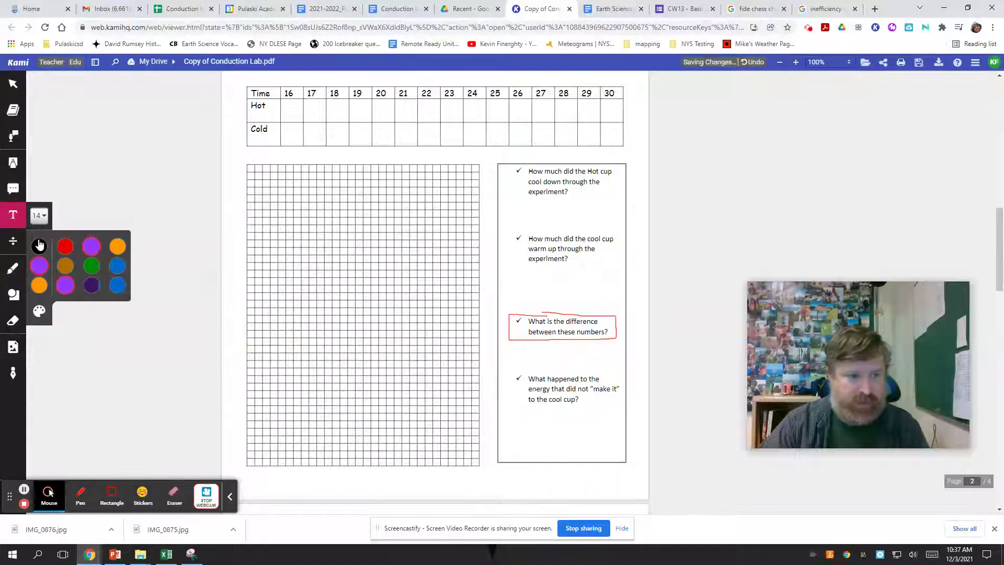
pyautogui.click(38, 247)
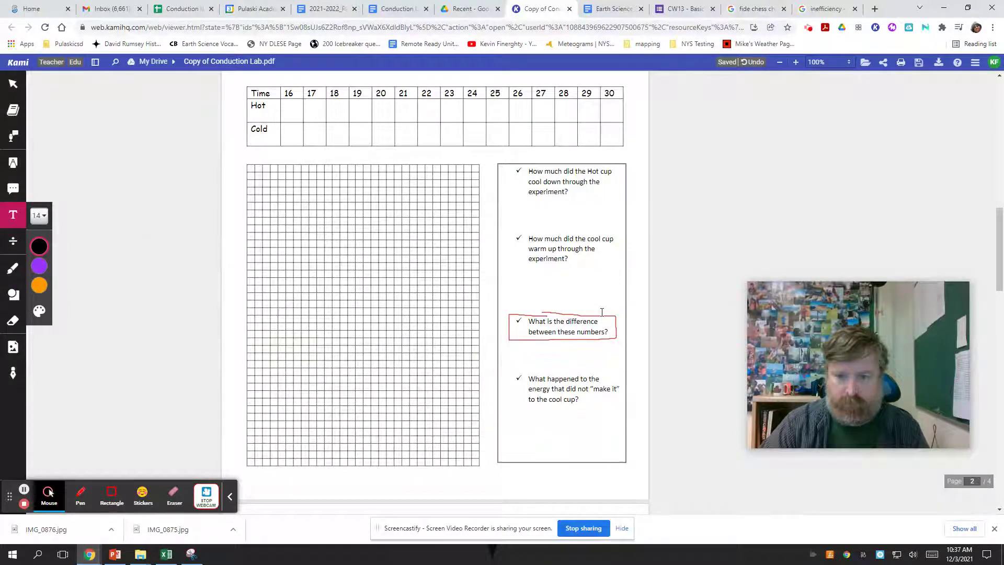
# Step: Erase the red box around the difference question and scroll back to page 1's top
pyautogui.click(13, 268)
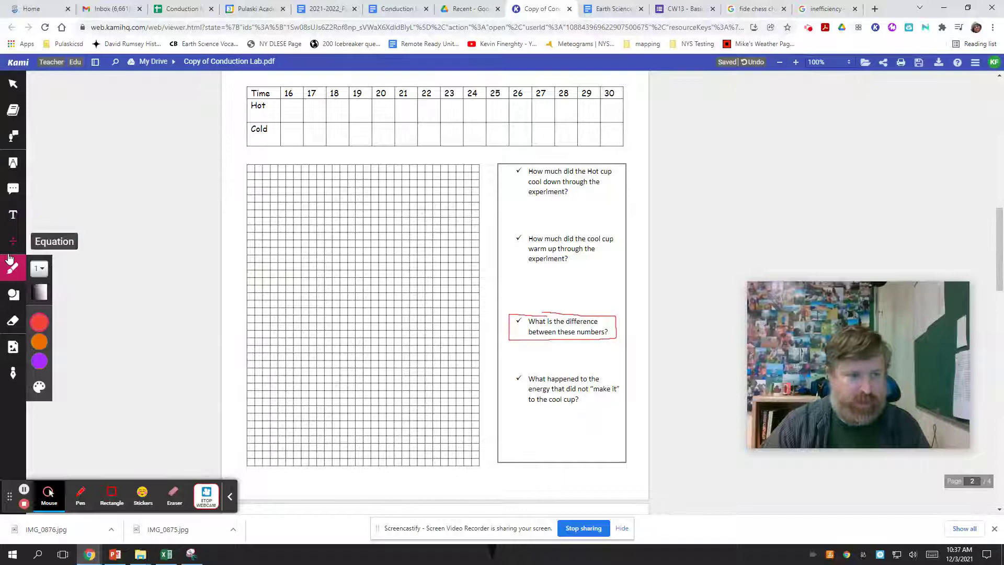
pyautogui.click(8, 322)
pyautogui.click(571, 313)
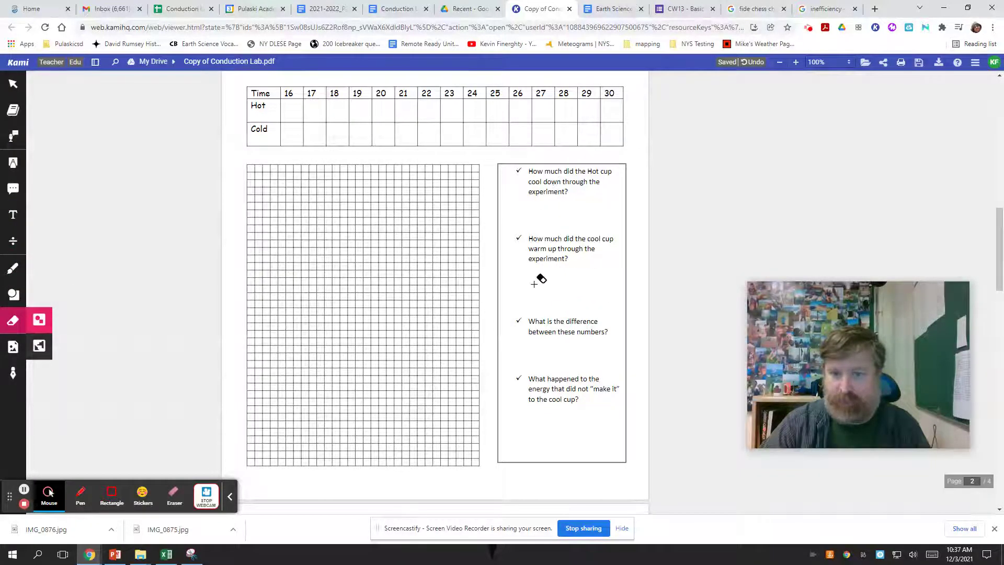
pyautogui.scroll(10, 563, 313)
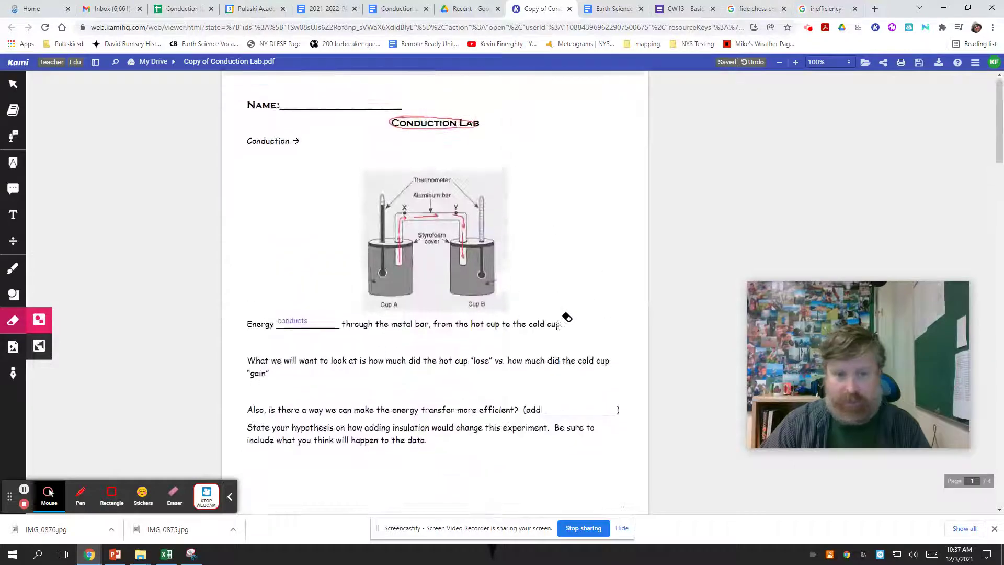
# Step: Handwrite a red 30 on Cup A and a red 10 on Cup B
pyautogui.scroll(-1, 568, 317)
pyautogui.click(13, 267)
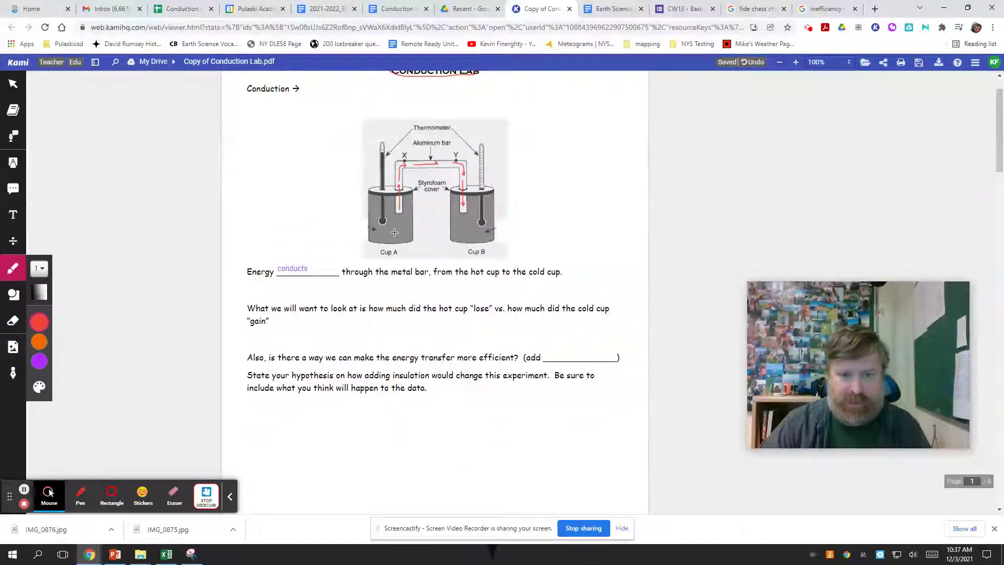
pyautogui.moveTo(395, 232)
pyautogui.mouseDown()
pyautogui.moveTo(393, 244)
pyautogui.moveTo(408, 238)
pyautogui.mouseUp()
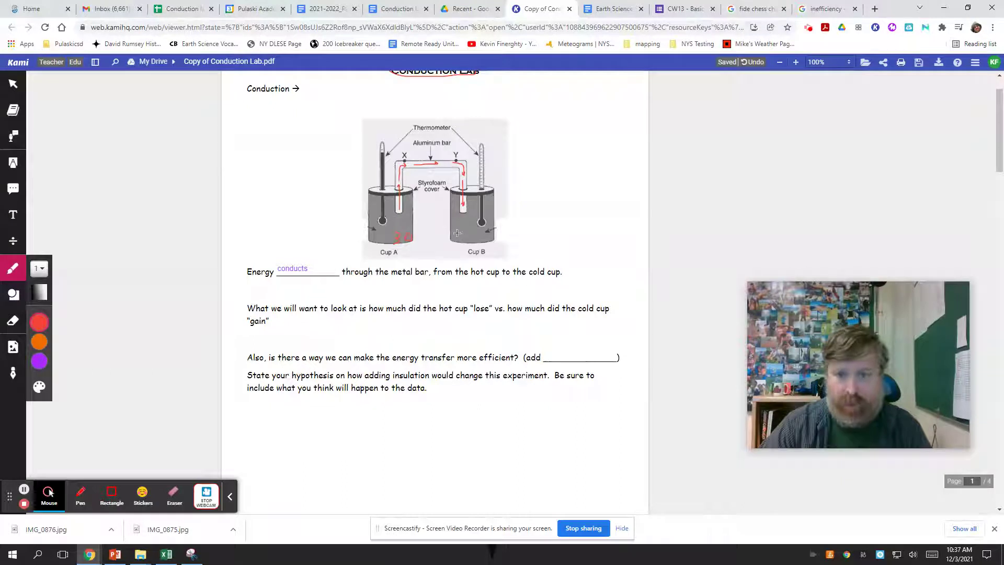
pyautogui.moveTo(458, 230)
pyautogui.mouseDown()
pyautogui.moveTo(458, 238)
pyautogui.moveTo(464, 231)
pyautogui.mouseUp()
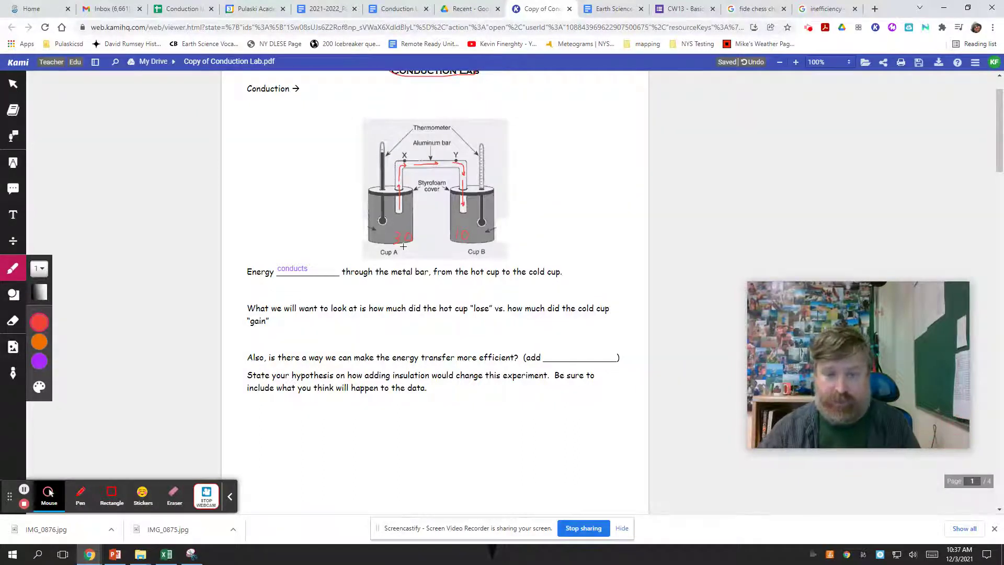
pyautogui.scroll(1, 432, 243)
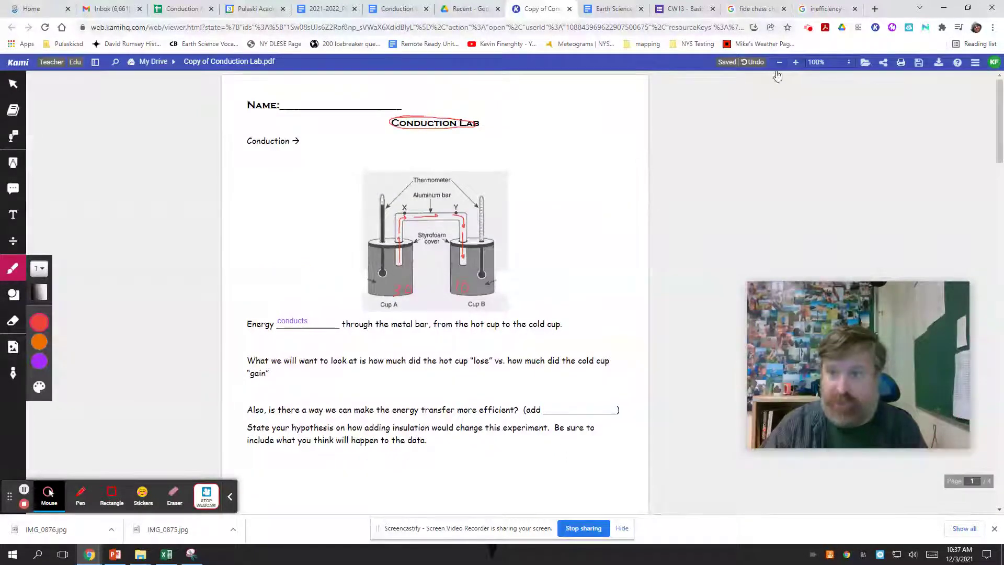
# Step: Zoom to 300% and pan over to the aluminum bar diagram
pyautogui.click(826, 62)
pyautogui.click(834, 261)
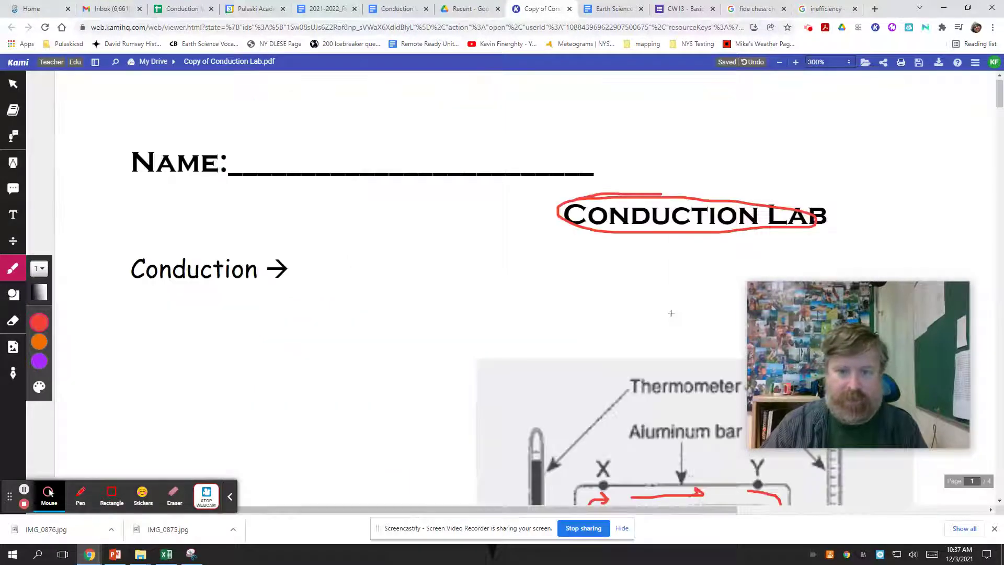
pyautogui.scroll(-3, 671, 313)
pyautogui.hscroll(4, 671, 314)
pyautogui.scroll(-2, 670, 321)
pyautogui.hscroll(3, 669, 325)
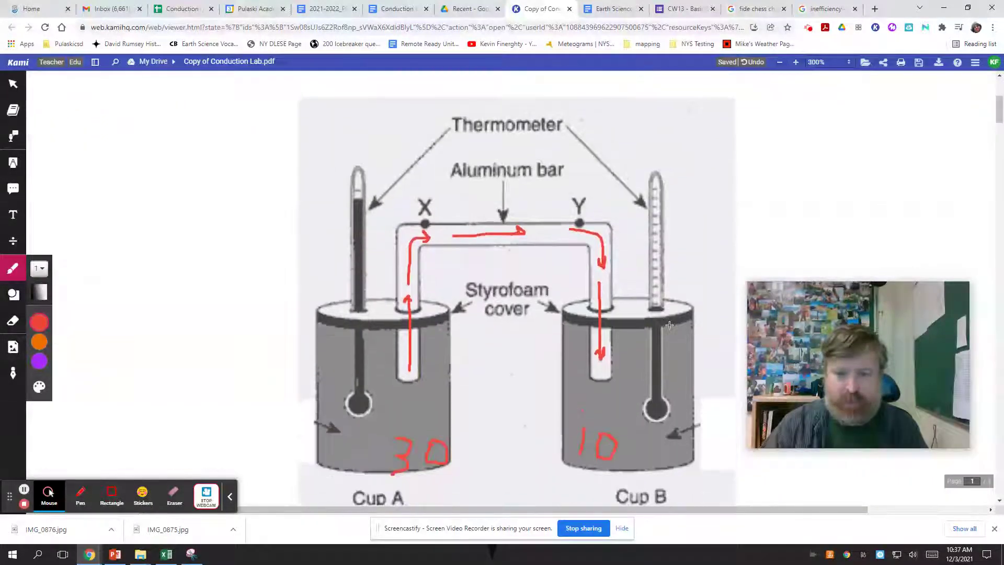
pyautogui.scroll(-1, 669, 325)
pyautogui.scroll(1, 612, 380)
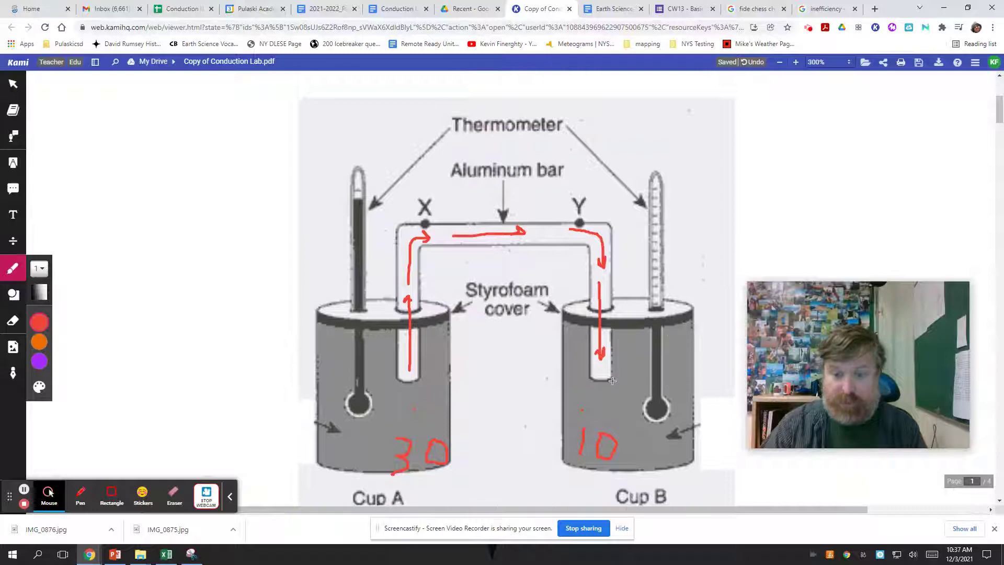
# Step: Draw three purple wavy arrows rising from X, the bar's middle and Y
pyautogui.moveTo(35, 340)
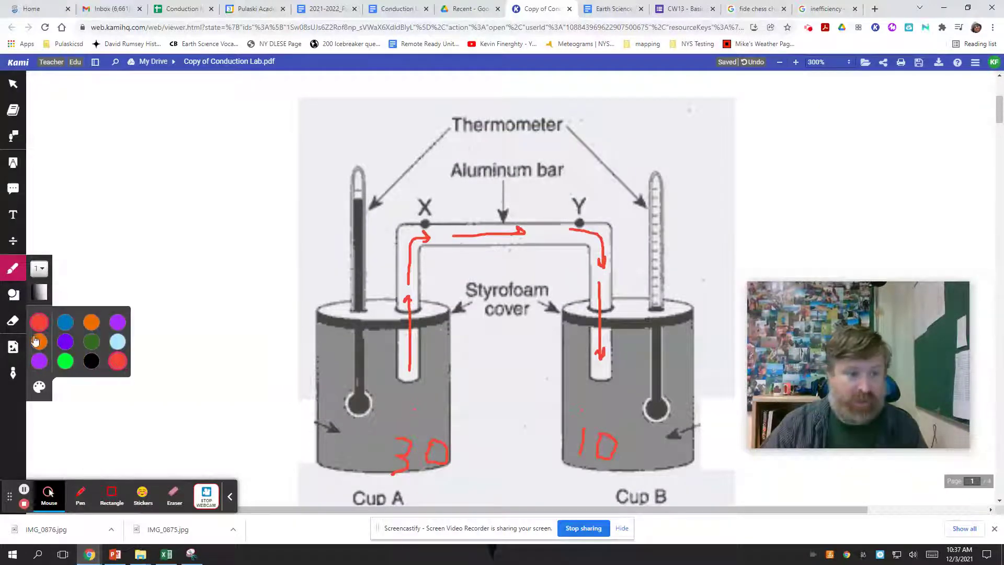
pyautogui.click(39, 360)
pyautogui.moveTo(420, 215)
pyautogui.mouseDown()
pyautogui.moveTo(409, 160)
pyautogui.moveTo(424, 98)
pyautogui.mouseUp()
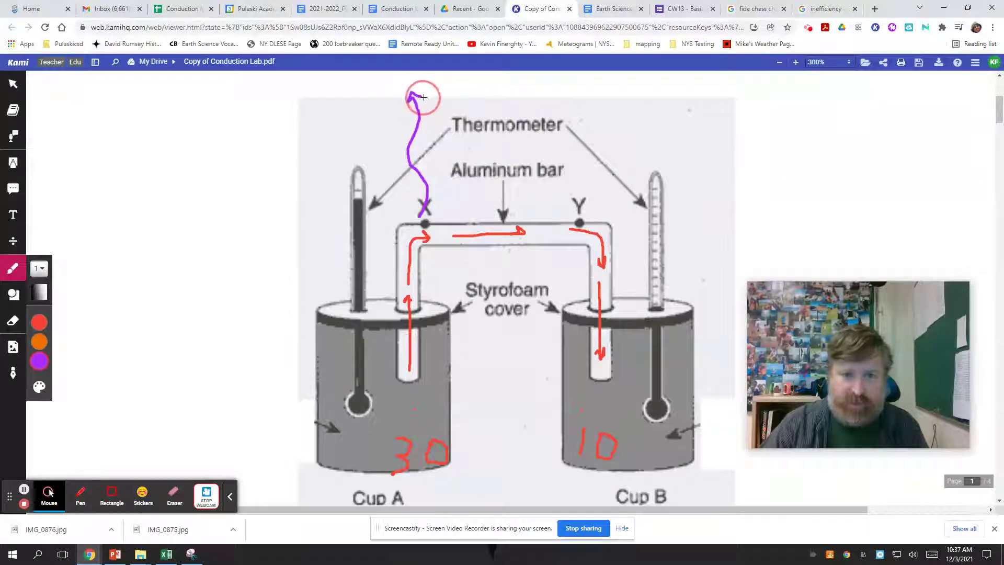
pyautogui.moveTo(500, 215)
pyautogui.mouseDown()
pyautogui.moveTo(493, 195)
pyautogui.moveTo(507, 152)
pyautogui.moveTo(498, 110)
pyautogui.moveTo(488, 112)
pyautogui.moveTo(504, 108)
pyautogui.mouseUp()
pyautogui.moveTo(570, 207)
pyautogui.mouseDown()
pyautogui.moveTo(586, 141)
pyautogui.moveTo(578, 99)
pyautogui.moveTo(594, 101)
pyautogui.mouseUp()
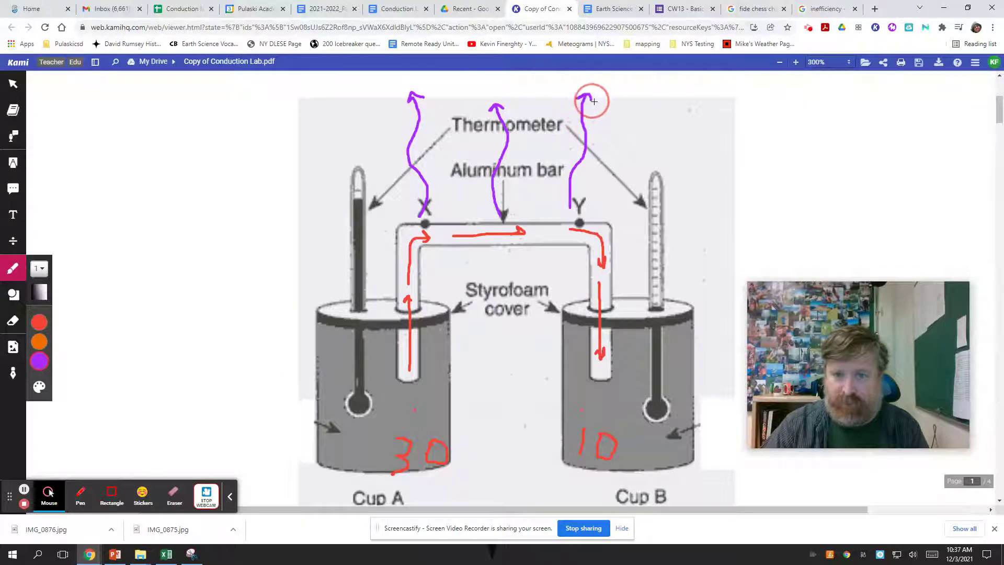
pyautogui.scroll(4, 397, 293)
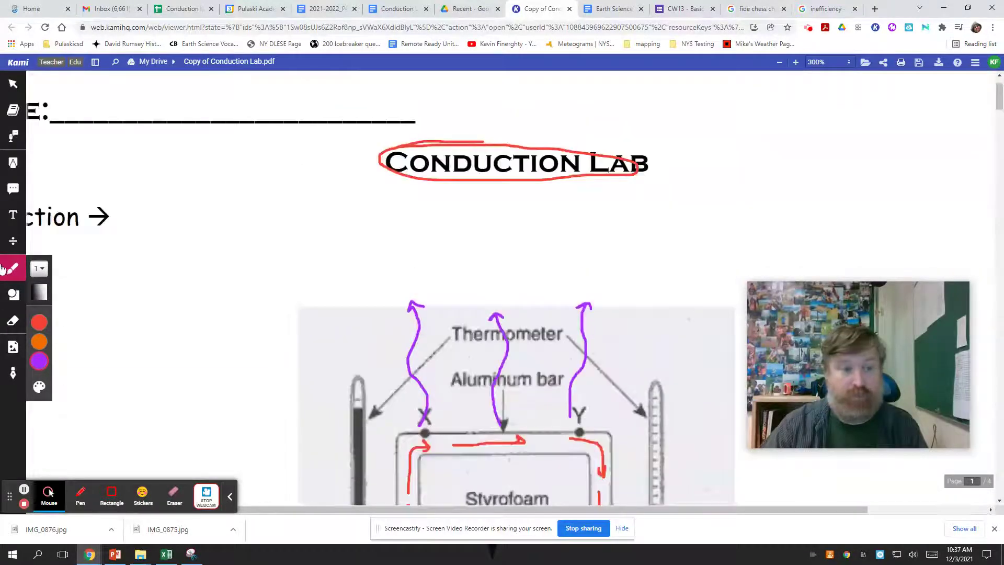
# Step: Add the text label 'Radiation - Infrared' above the purple heat arrows
pyautogui.click(13, 320)
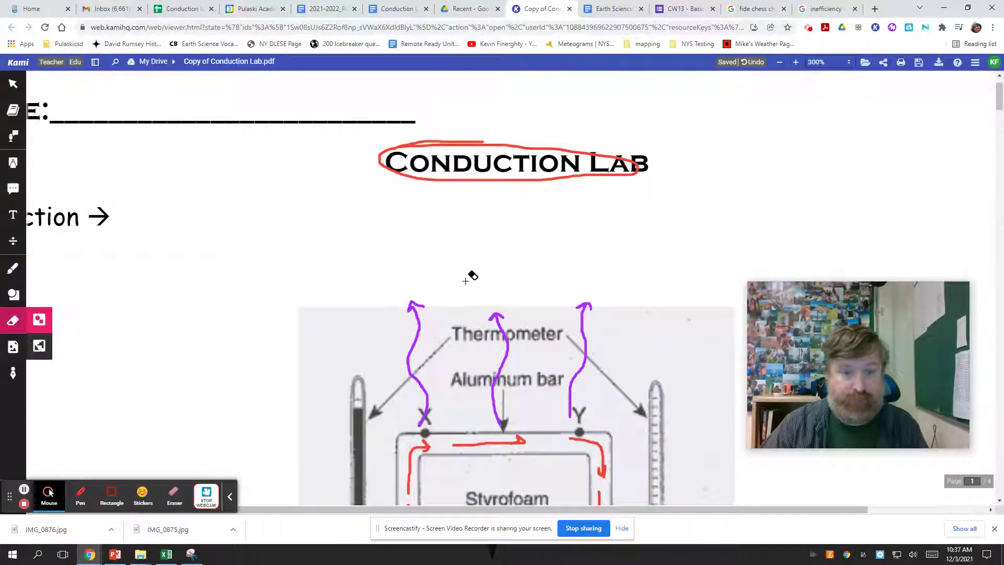
pyautogui.click(14, 223)
pyautogui.click(403, 278)
pyautogui.write('Ra')
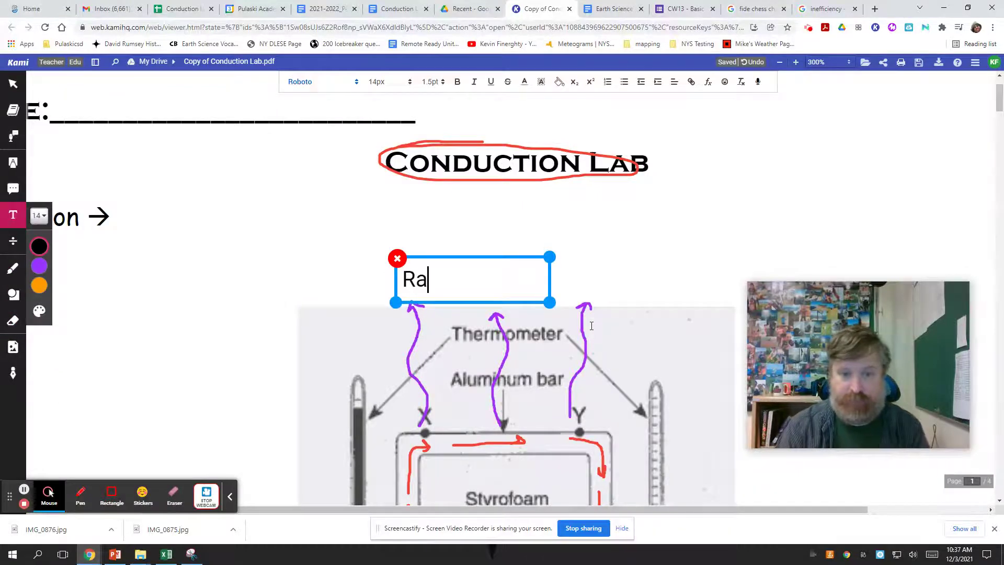
pyautogui.write('doatopm')
pyautogui.press('BackSpace')
pyautogui.press('BackSpace')
pyautogui.press('BackSpace')
pyautogui.press('BackSpace')
pyautogui.press('BackSpace')
pyautogui.press('BackSpace')
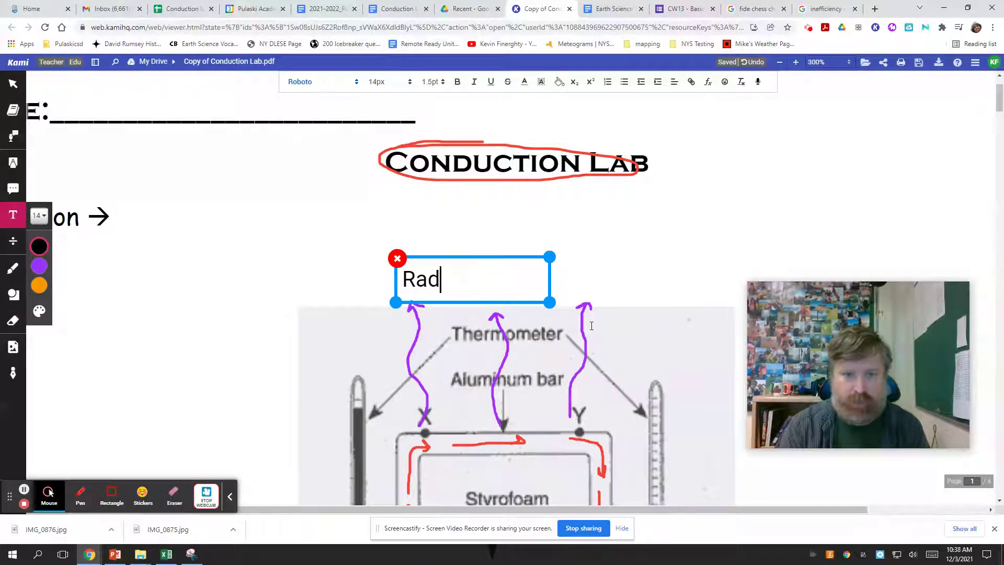
pyautogui.write('iation -')
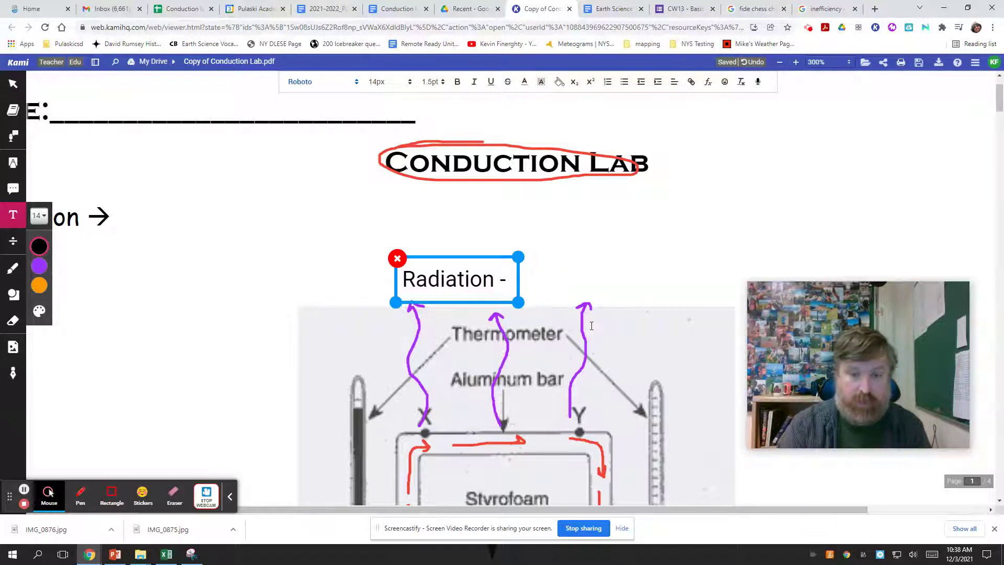
pyautogui.write('Infrared')
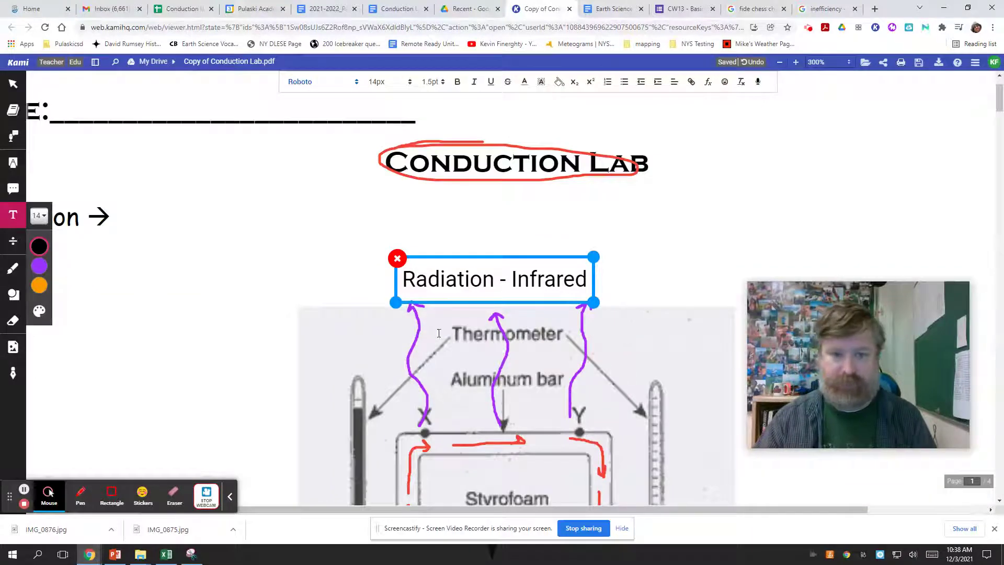
pyautogui.scroll(-5, 623, 314)
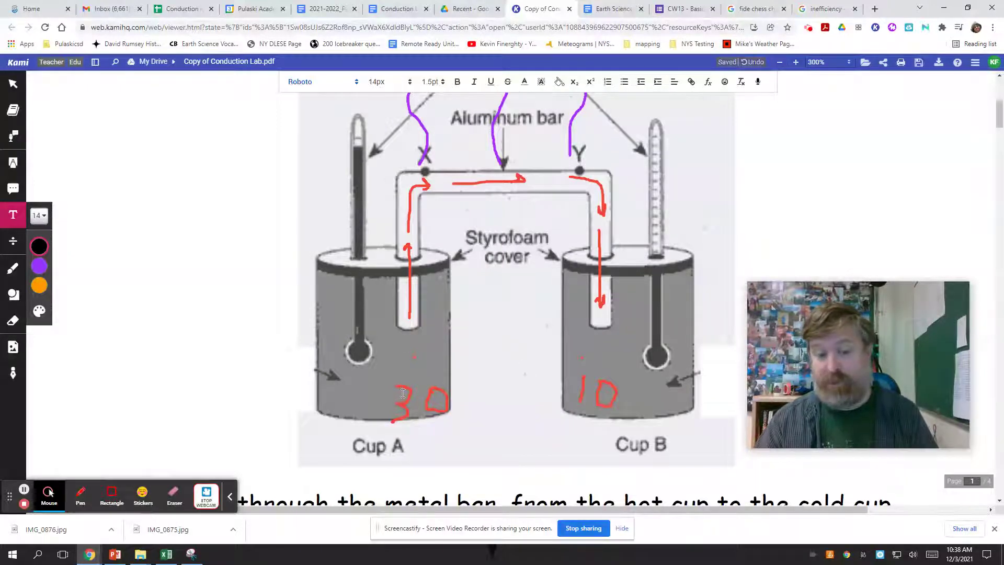
pyautogui.scroll(-12, 403, 393)
# Step: Zoom to 100% and scroll down to page 2
pyautogui.click(828, 62)
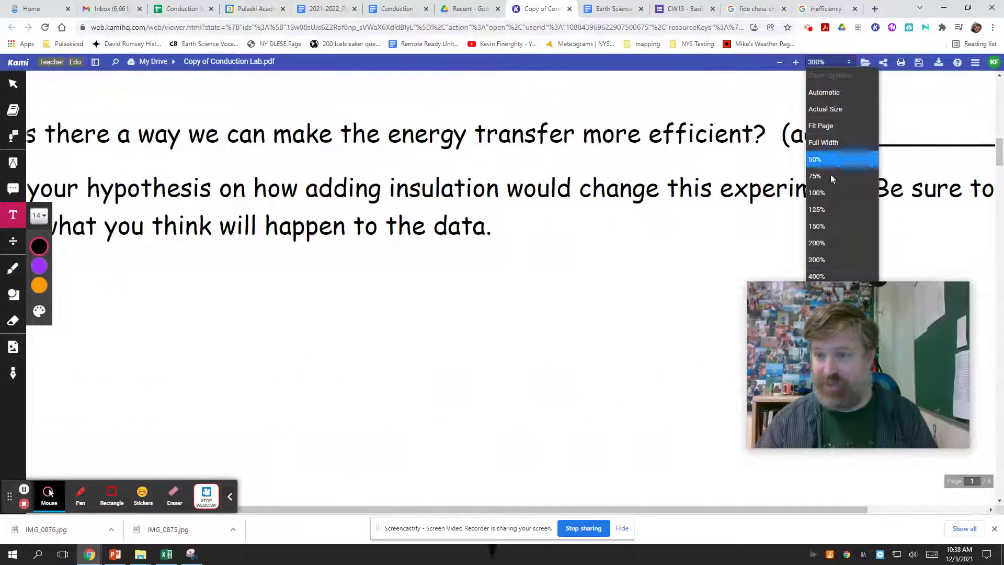
pyautogui.click(821, 192)
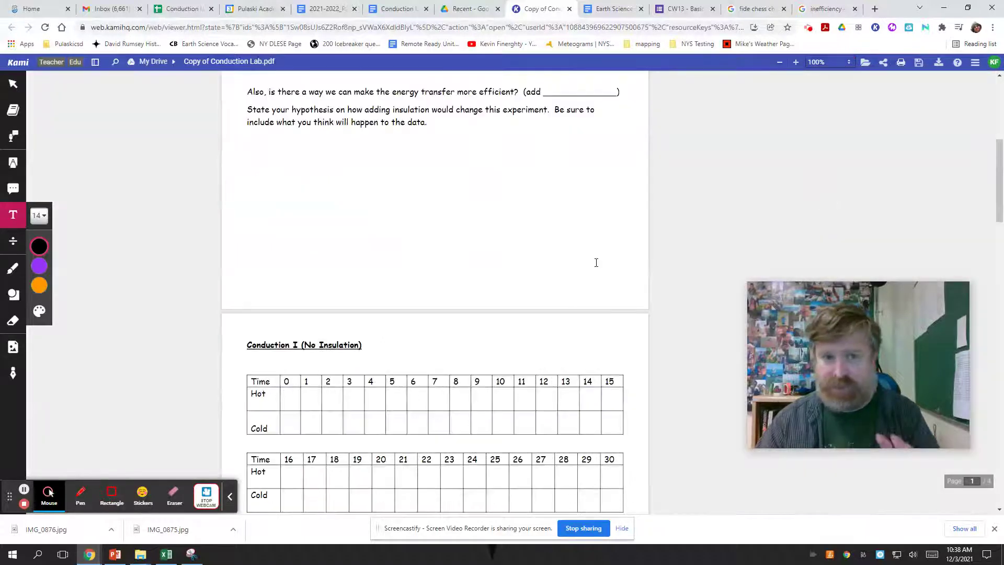
pyautogui.scroll(6, 596, 263)
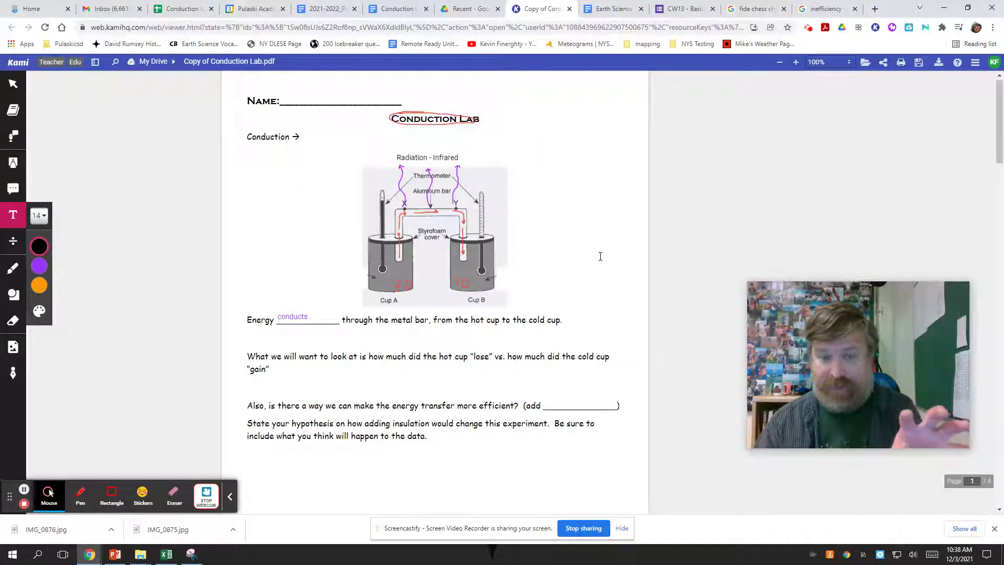
pyautogui.scroll(-13, 600, 256)
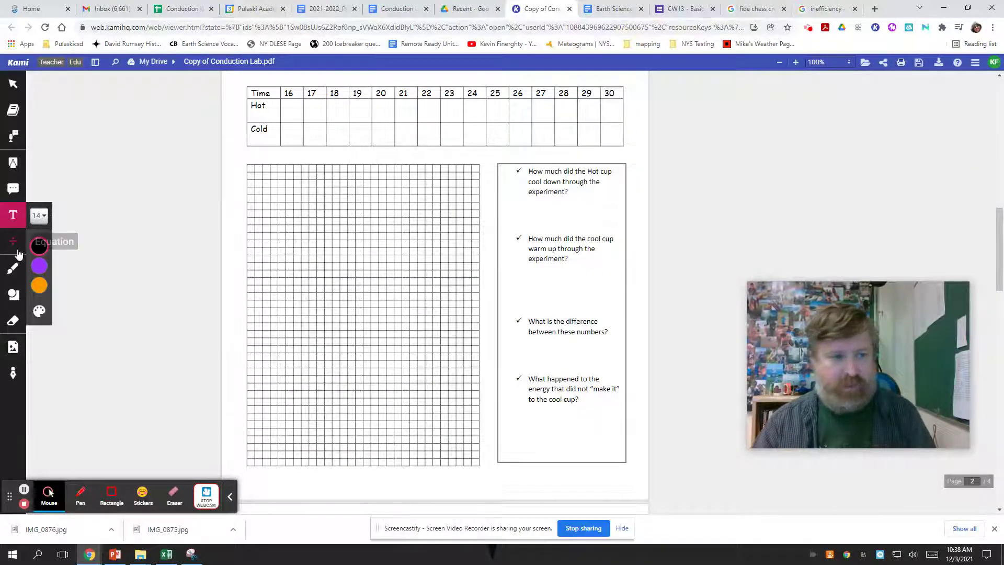
# Step: Circle the difference question's check mark in purple with the pen
pyautogui.moveTo(35, 301)
pyautogui.click(41, 267)
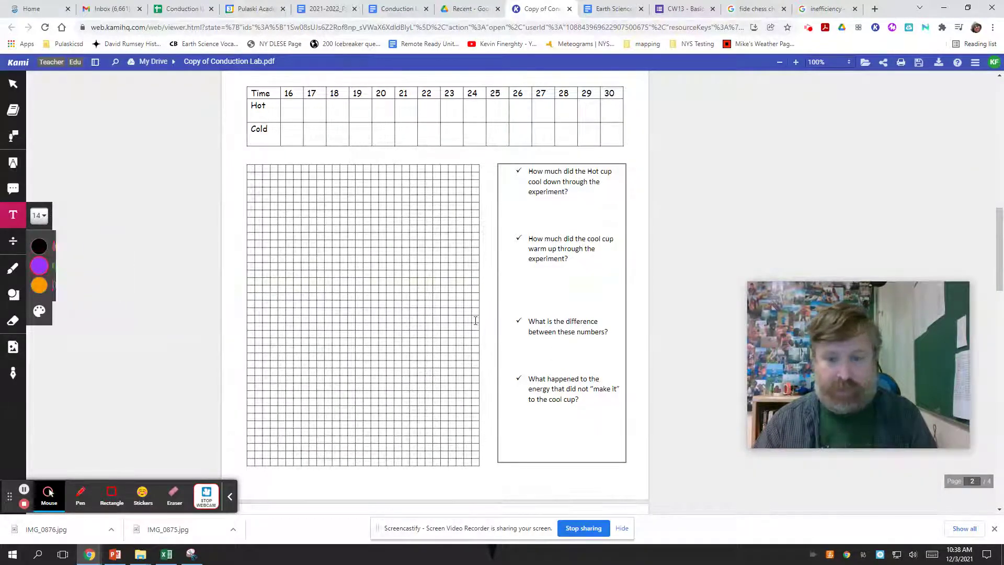
pyautogui.click(13, 267)
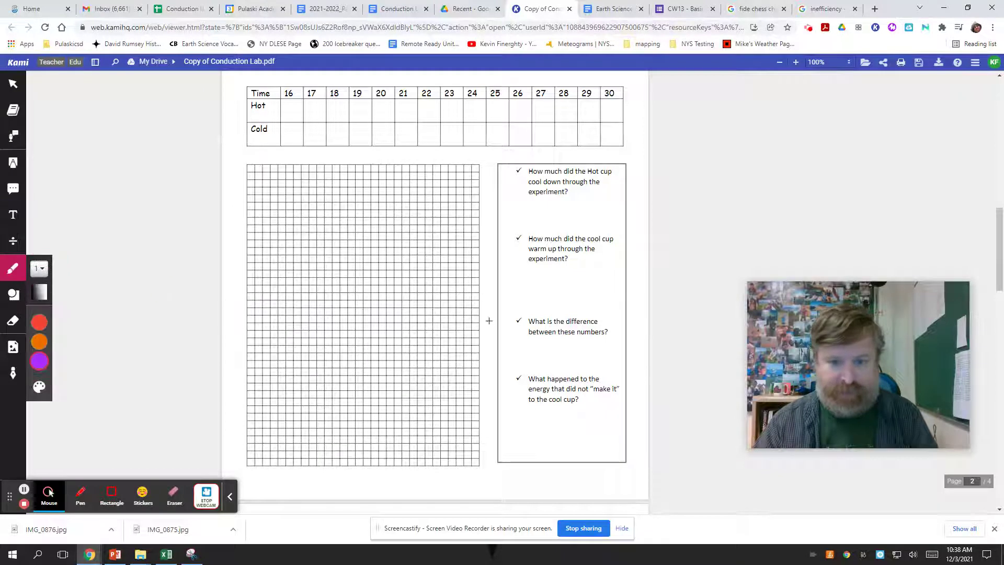
pyautogui.moveTo(523, 316)
pyautogui.mouseDown()
pyautogui.moveTo(542, 354)
pyautogui.moveTo(562, 358)
pyautogui.moveTo(546, 343)
pyautogui.moveTo(565, 351)
pyautogui.mouseUp()
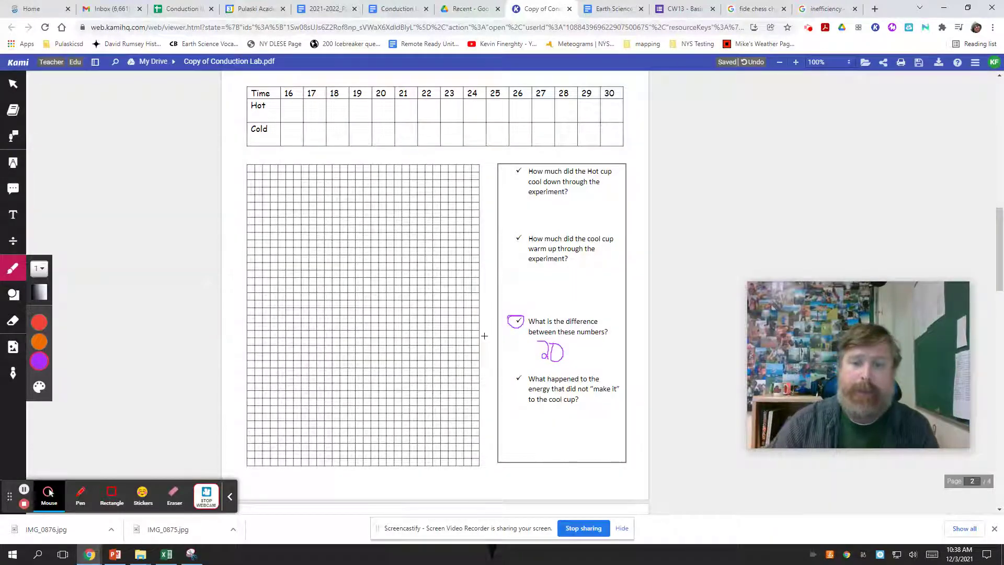
# Step: Add a purple 'inefficiency' text label above the difference question
pyautogui.click(13, 214)
pyautogui.click(584, 313)
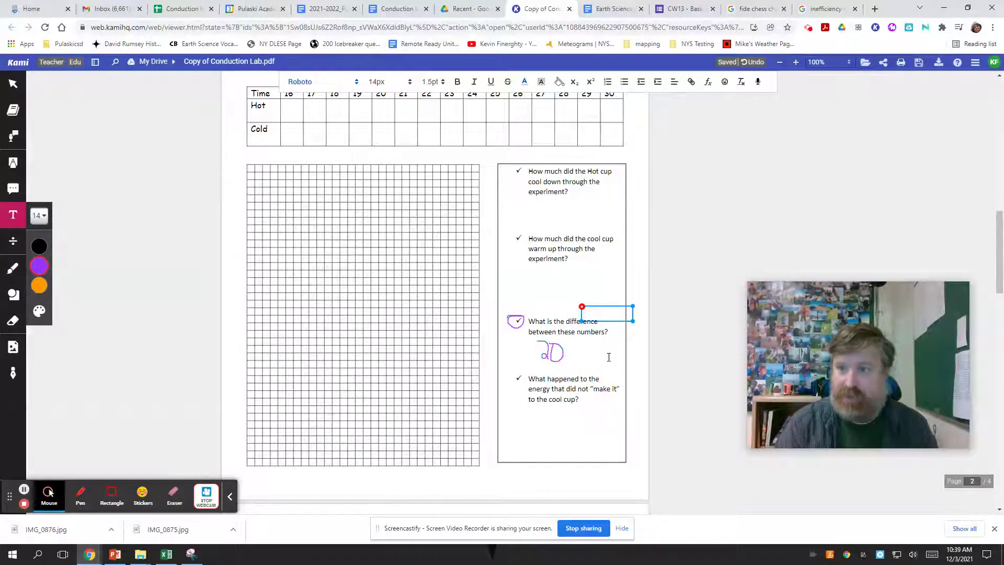
pyautogui.write('ineff')
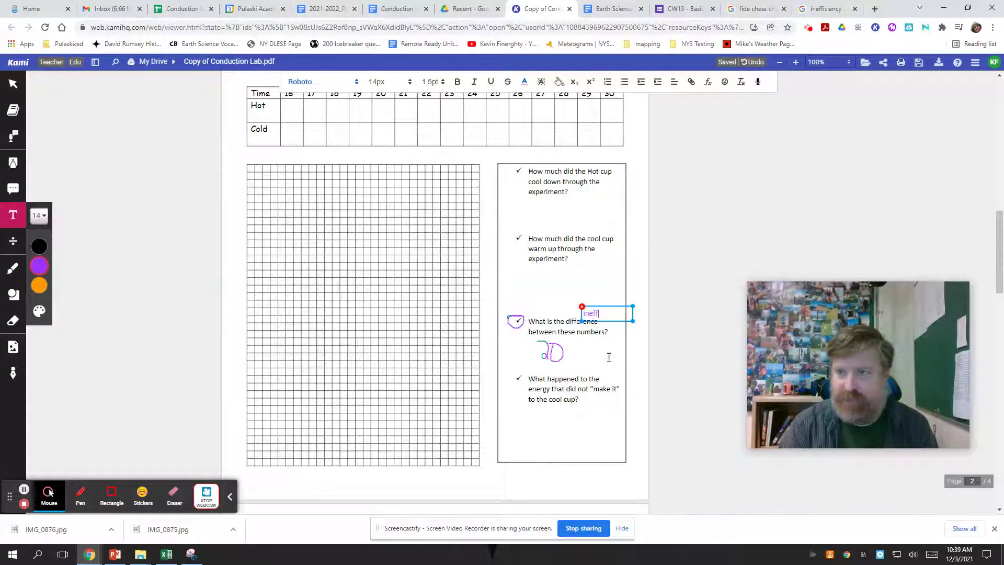
pyautogui.write('iciency')
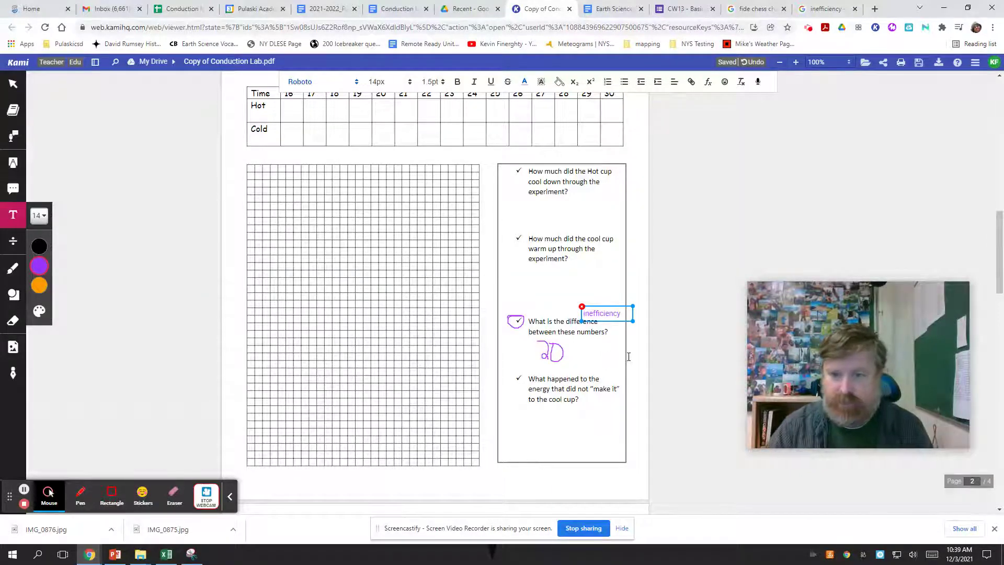
pyautogui.click(705, 348)
# Step: Zoom to 300% and check the 'inefficiency' label on page 2
pyautogui.click(828, 61)
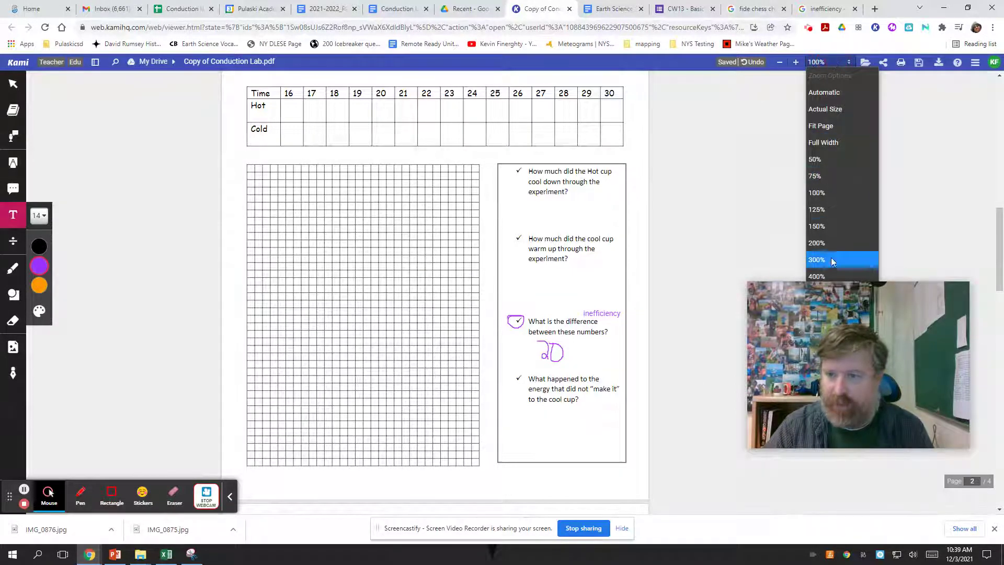
pyautogui.click(818, 264)
pyautogui.scroll(-5, 656, 399)
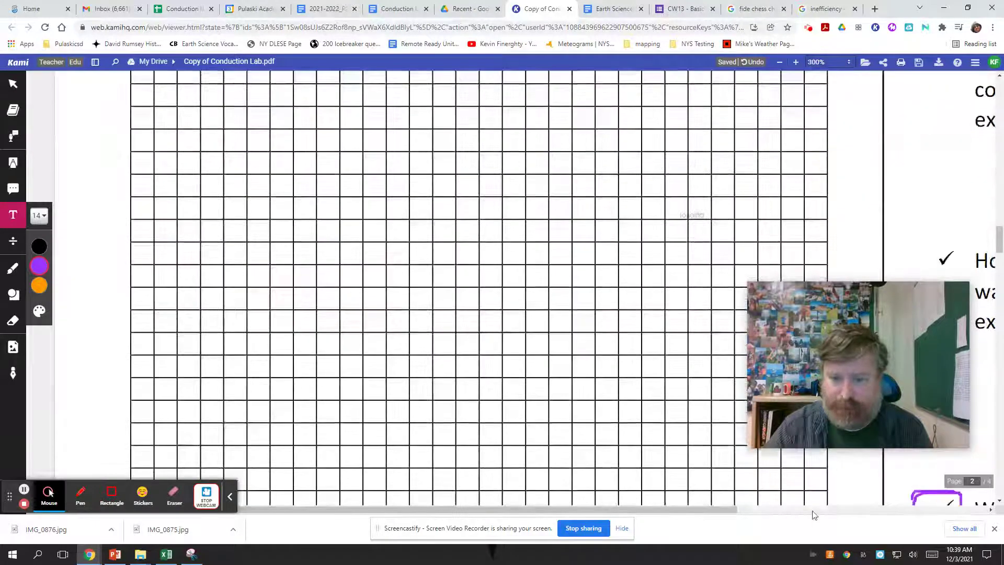
pyautogui.hscroll(5, 714, 479)
pyautogui.scroll(-6, 714, 478)
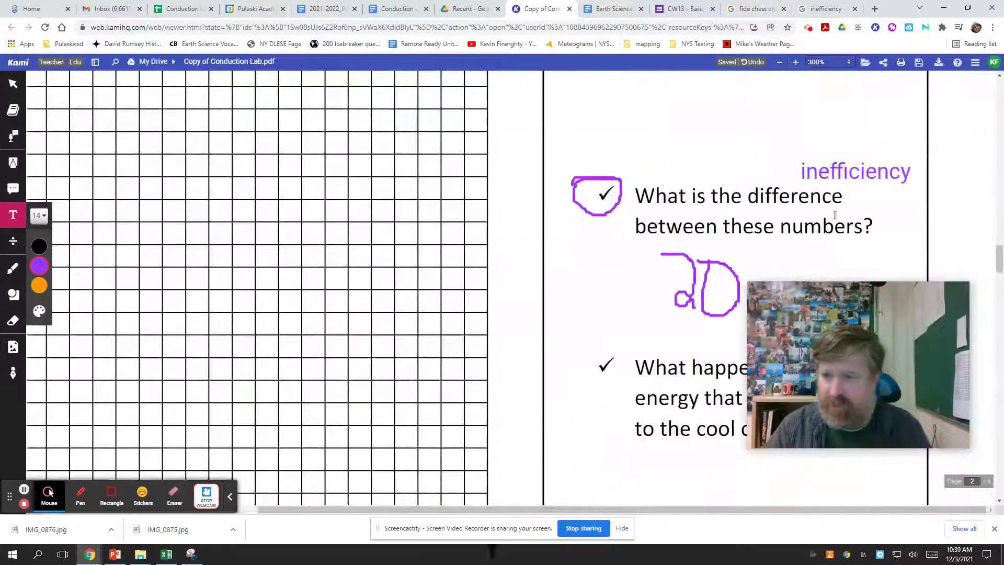
pyautogui.click(870, 189)
pyautogui.click(848, 249)
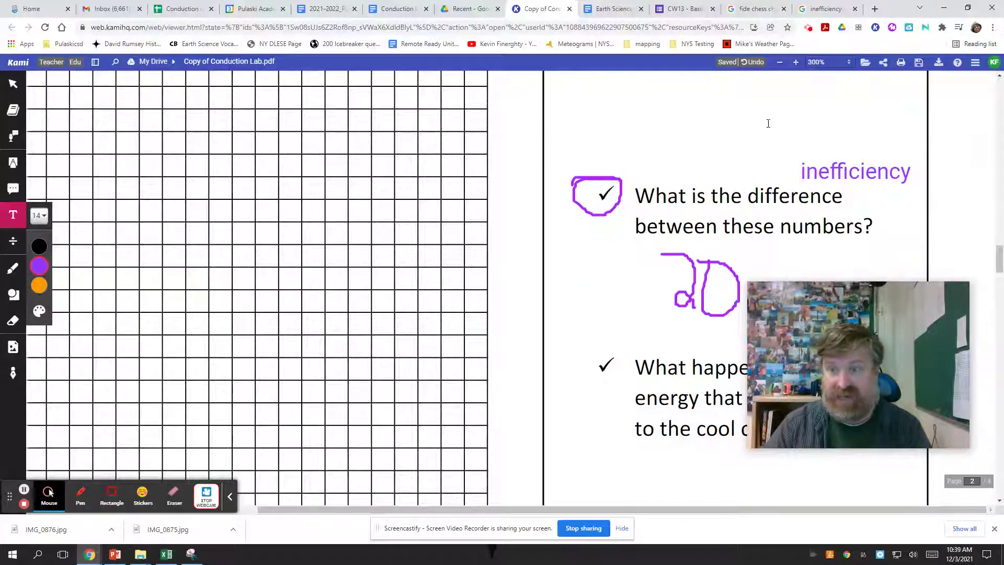
# Step: Return to 100% zoom and scroll back to page 1
pyautogui.click(829, 61)
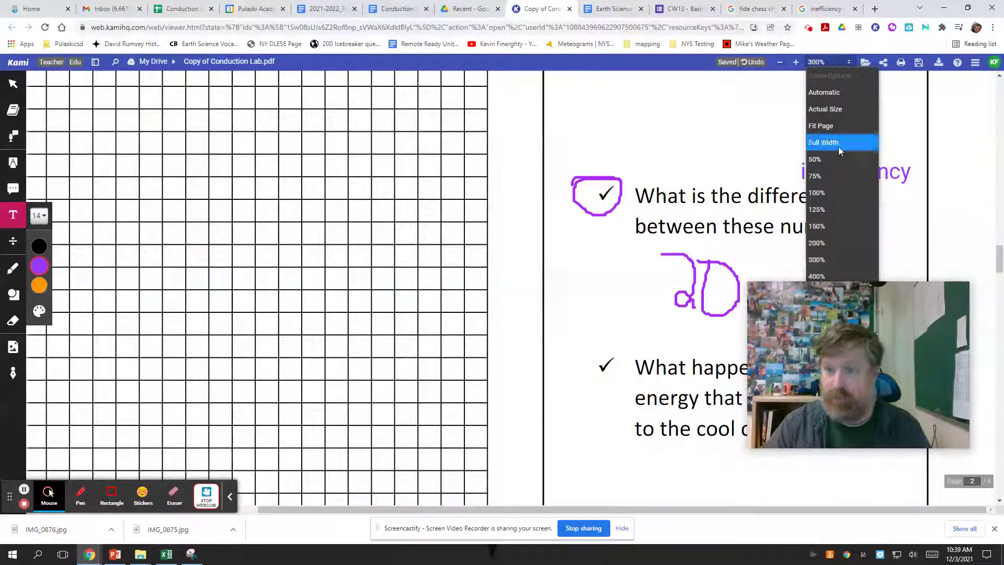
pyautogui.click(833, 194)
pyautogui.scroll(10, 638, 363)
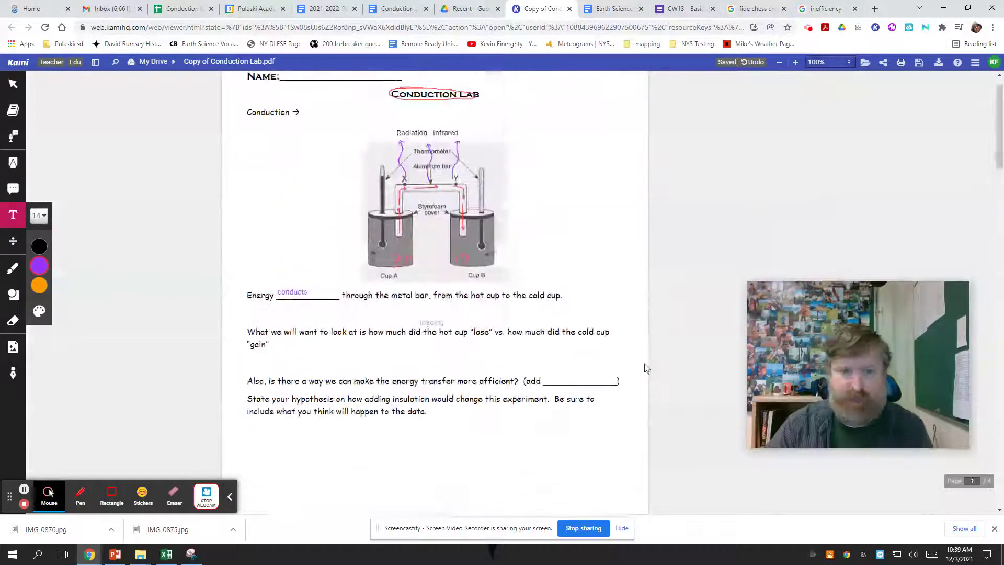
pyautogui.scroll(1, 644, 368)
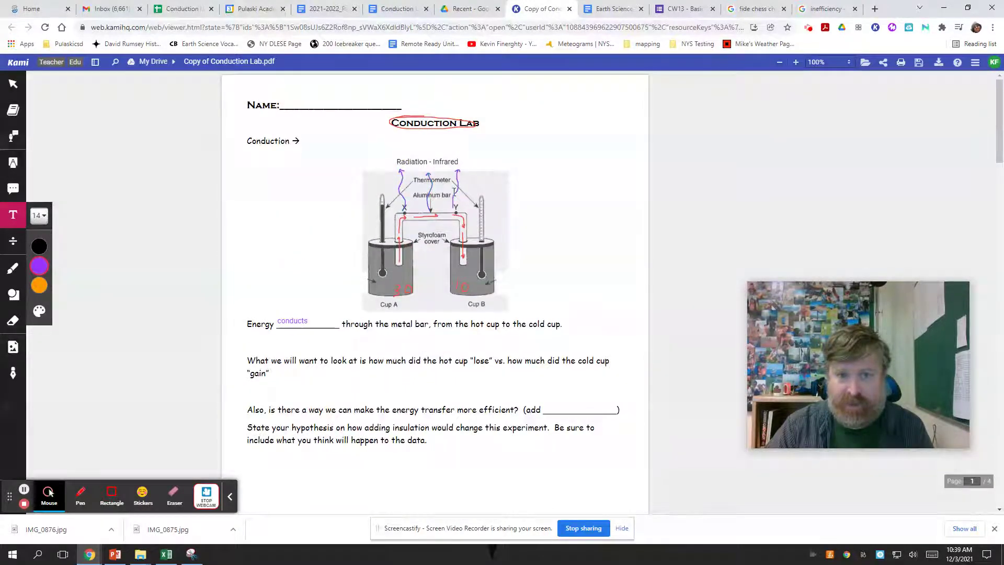
pyautogui.scroll(-2, 607, 293)
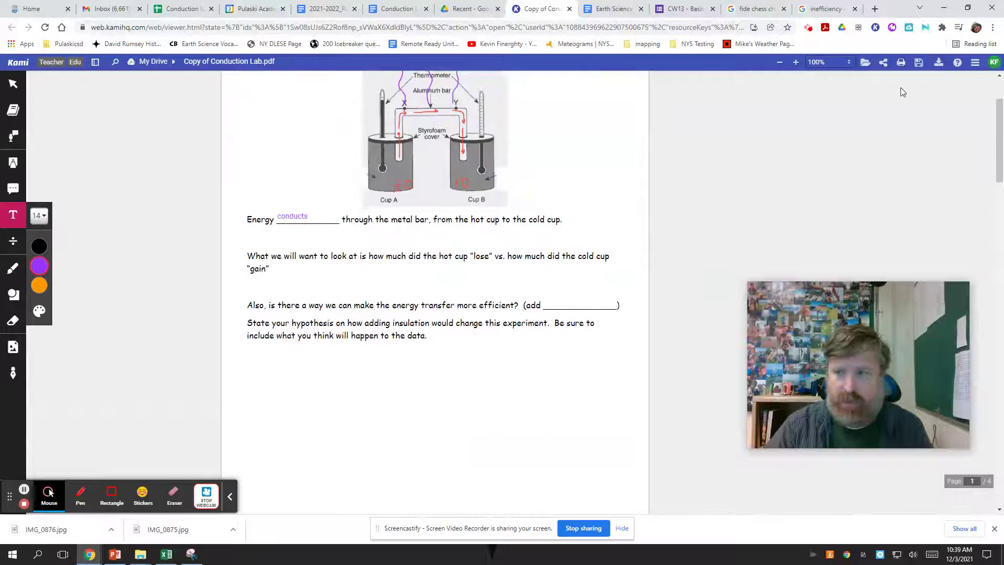
# Step: Zoom to 300% on the question about making the energy transfer more efficient
pyautogui.click(831, 62)
pyautogui.click(830, 262)
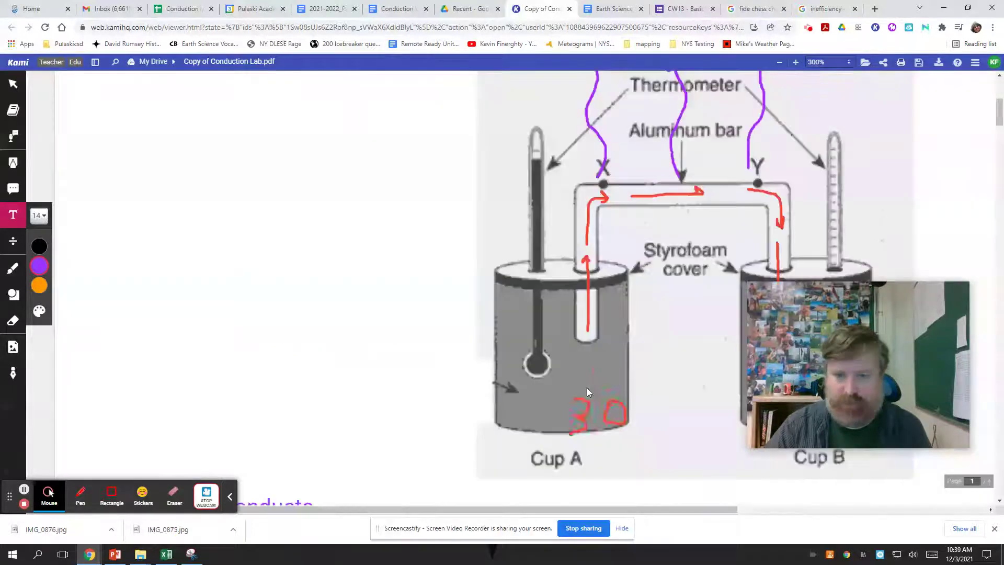
pyautogui.scroll(-10, 586, 403)
pyautogui.click(799, 510)
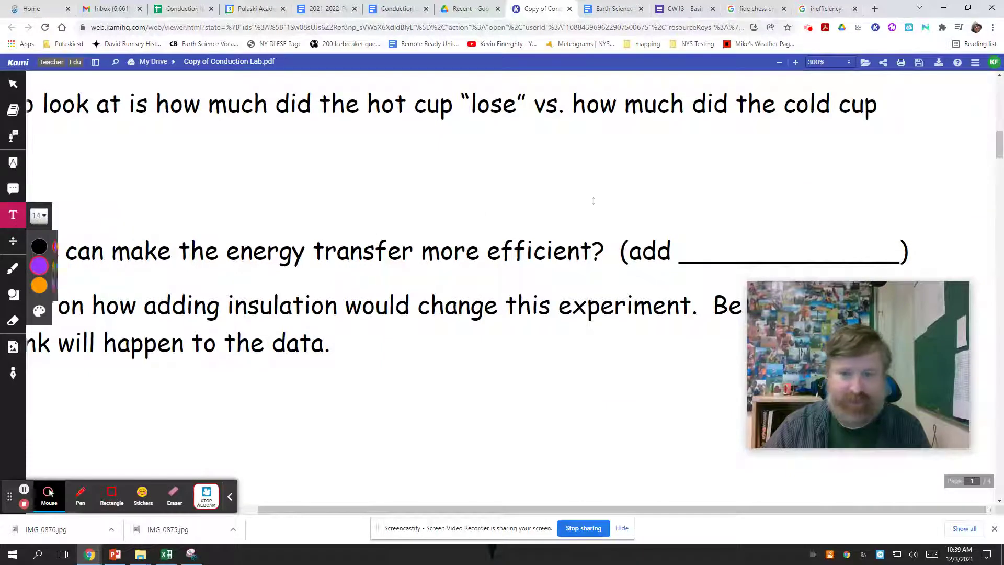
# Step: Type 'insulation' into the blank after '(add' and set the page zoom back to 100%
pyautogui.click(697, 240)
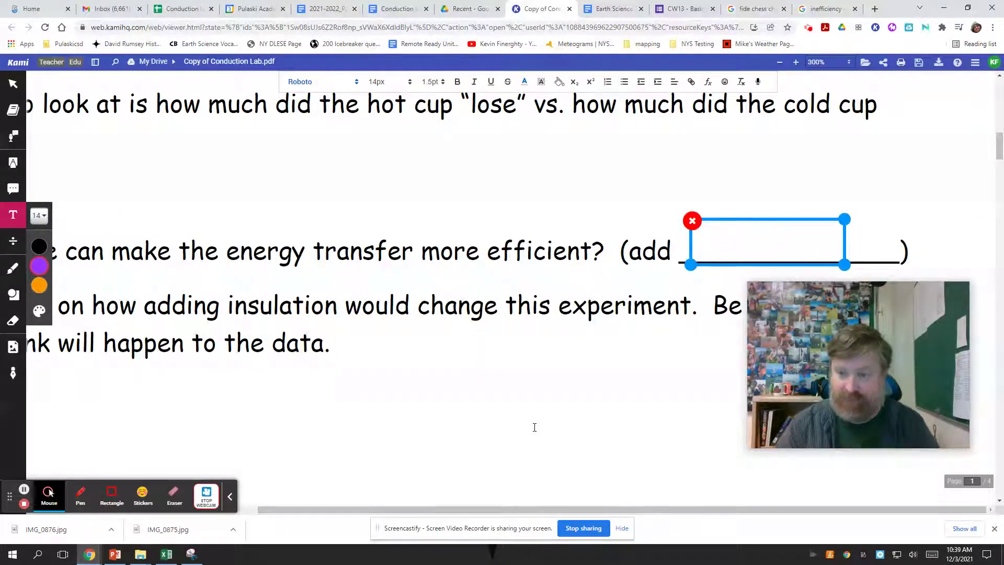
pyautogui.write('in')
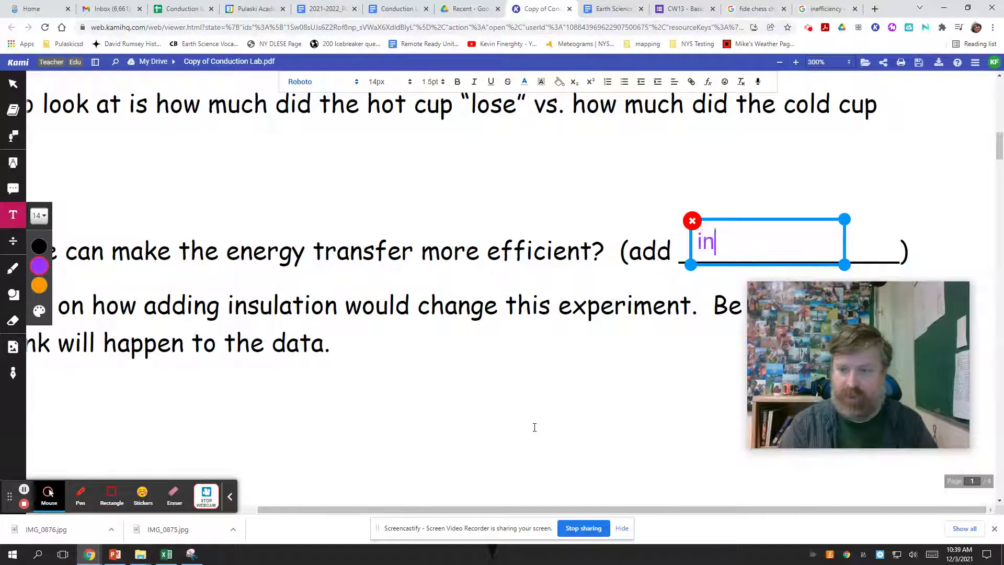
pyautogui.write('sulation')
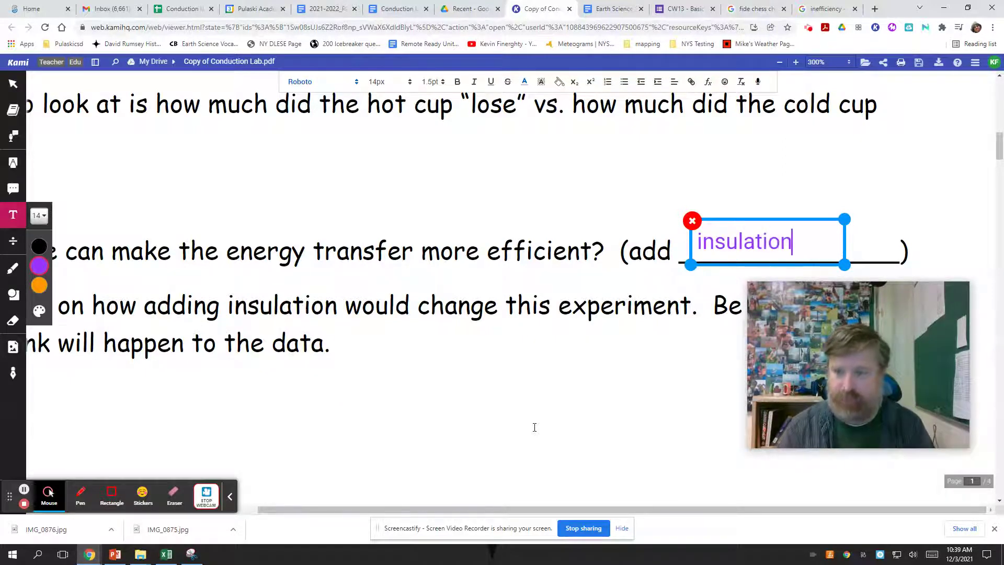
pyautogui.click(689, 385)
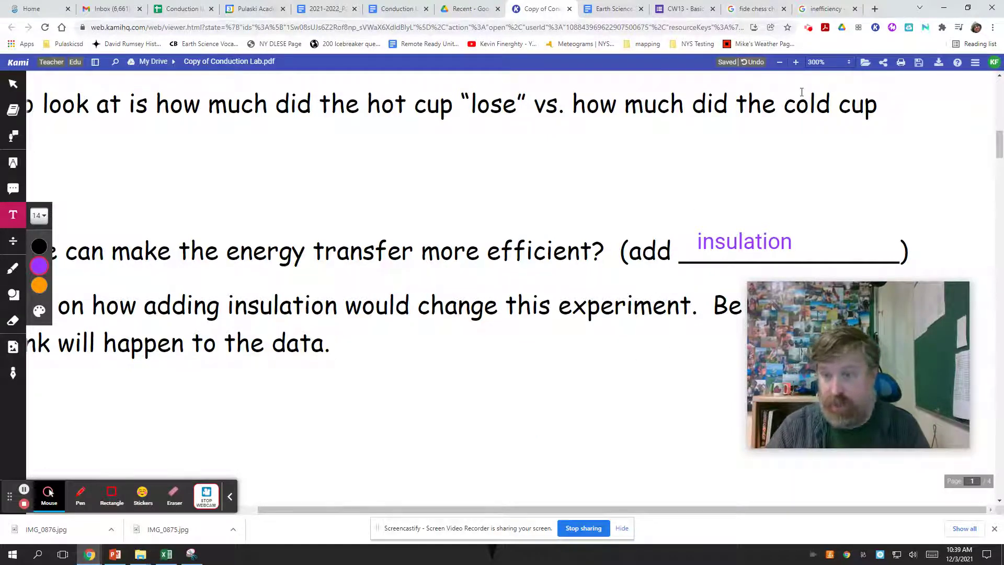
pyautogui.click(837, 61)
pyautogui.click(848, 193)
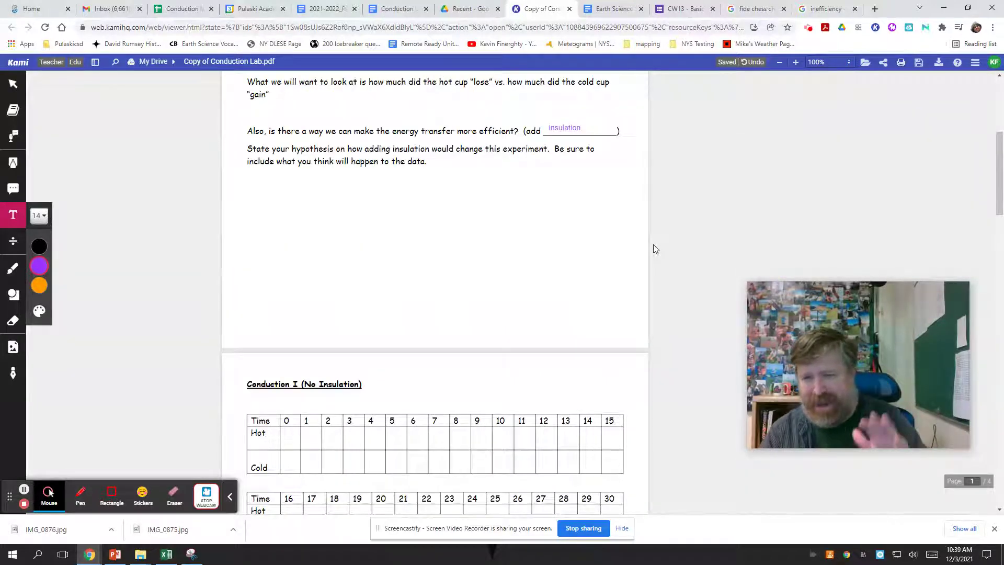
# Step: On page 3, draw a purple pen loop around the difference-between-these-numbers question's checkmark
pyautogui.scroll(-8, 654, 248)
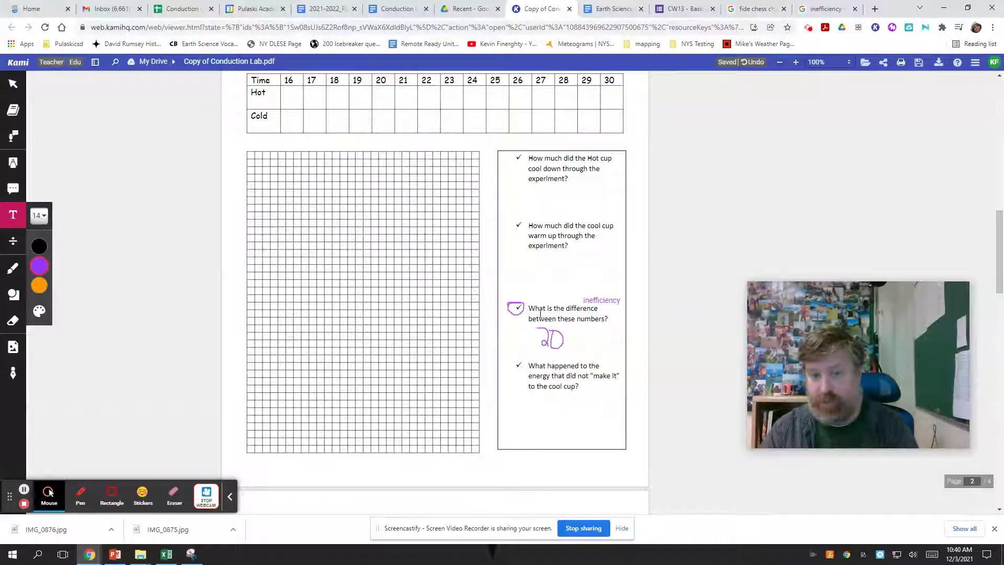
pyautogui.scroll(-1, 547, 324)
pyautogui.scroll(-9, 547, 321)
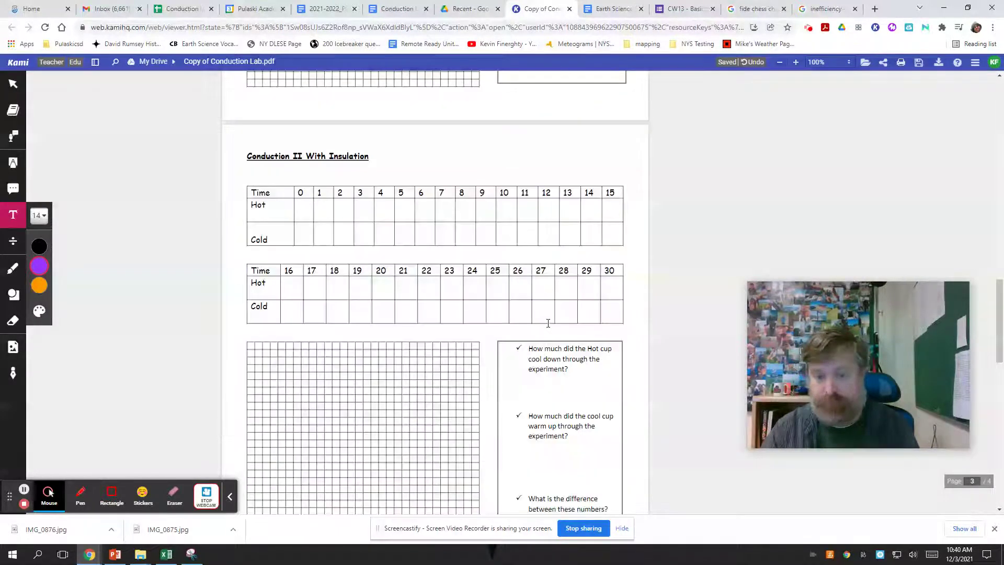
pyautogui.click(19, 278)
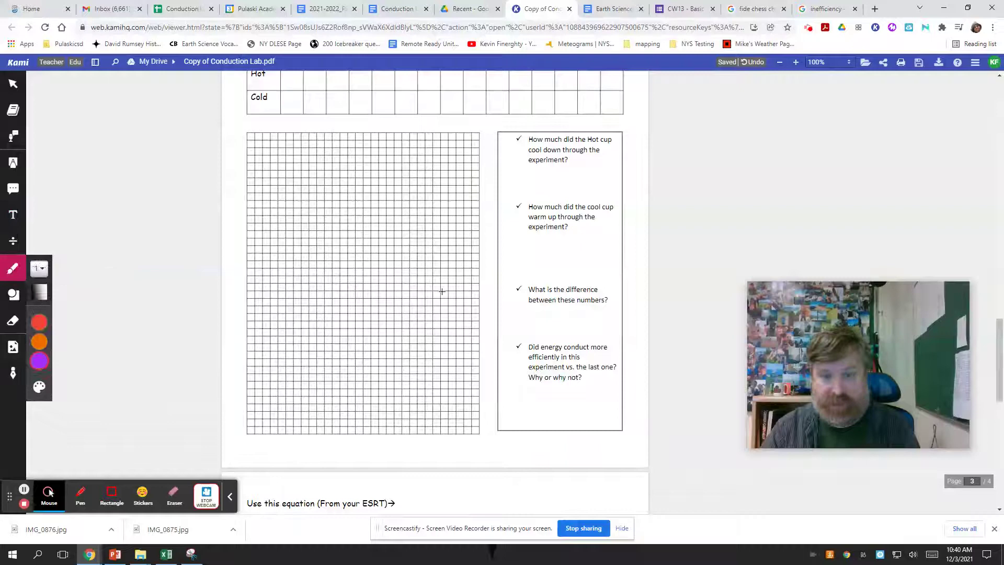
pyautogui.moveTo(515, 285)
pyautogui.mouseDown()
pyautogui.moveTo(528, 296)
pyautogui.moveTo(524, 287)
pyautogui.mouseUp()
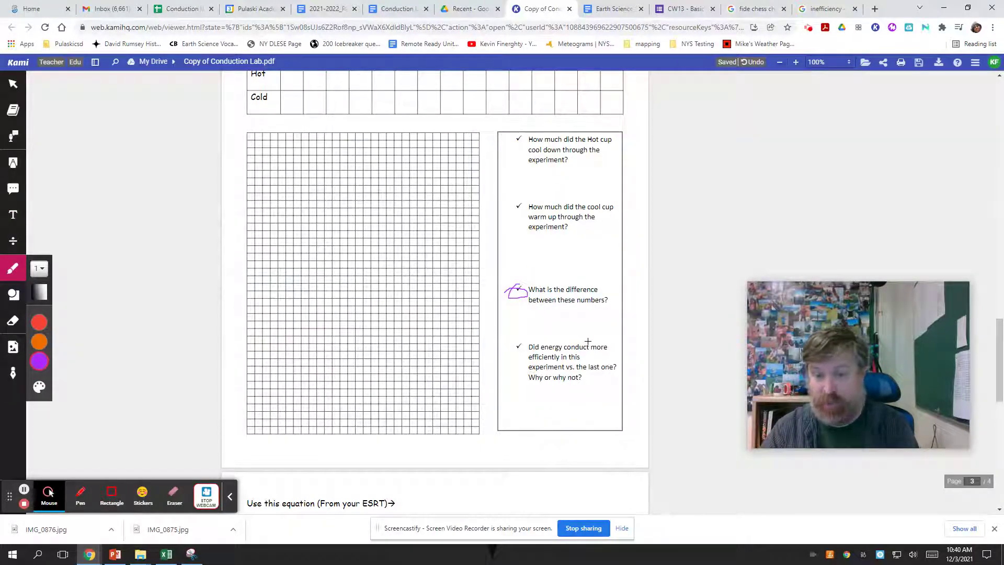
pyautogui.scroll(-9, 588, 338)
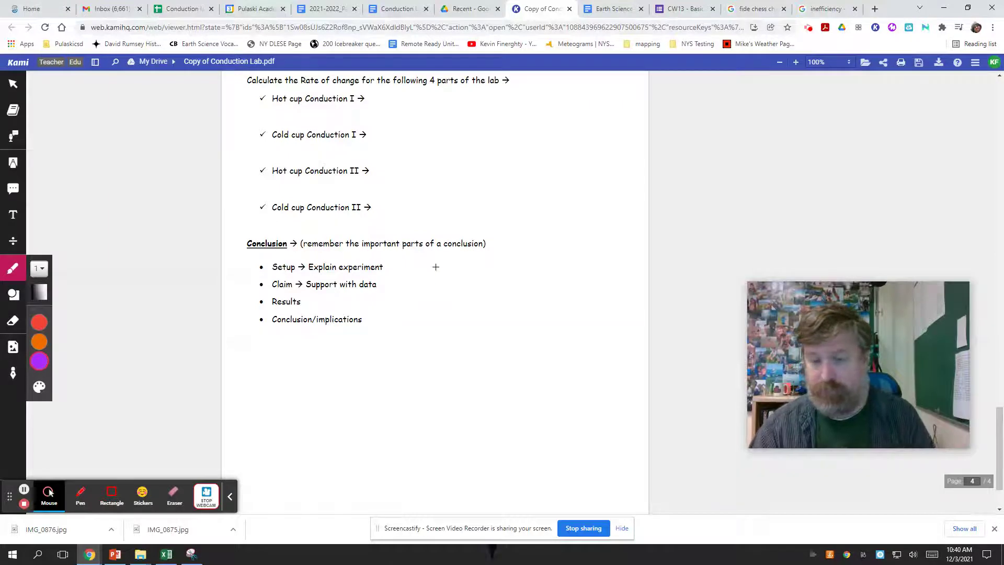
# Step: Draw a purple bracket beside the four Conclusion bullets and handwrite '→ Why?' after Results
pyautogui.moveTo(279, 257)
pyautogui.mouseDown()
pyautogui.moveTo(256, 259)
pyautogui.moveTo(250, 330)
pyautogui.moveTo(273, 328)
pyautogui.mouseUp()
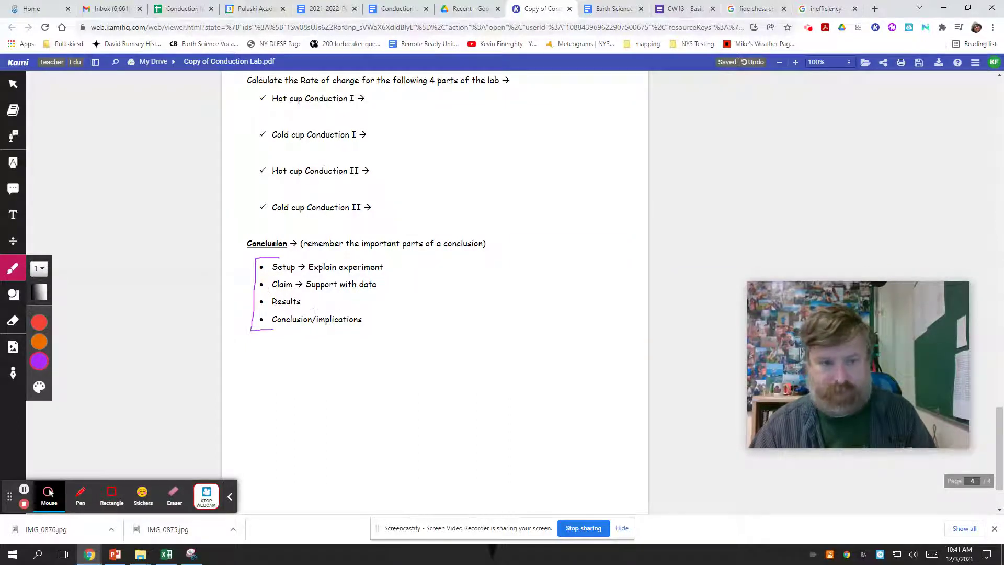
pyautogui.scroll(12, 366, 329)
pyautogui.scroll(-2, 383, 343)
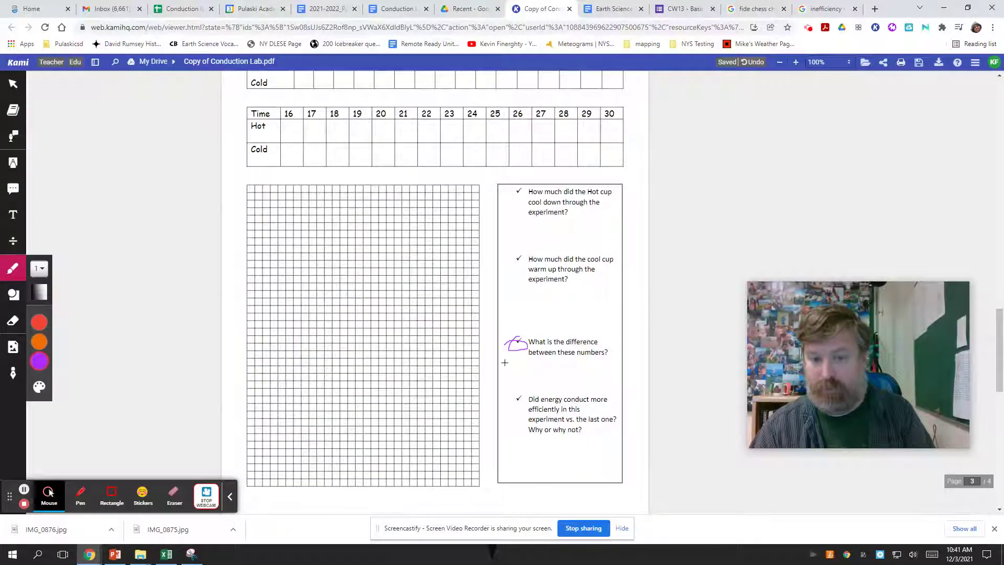
pyautogui.scroll(-9, 487, 356)
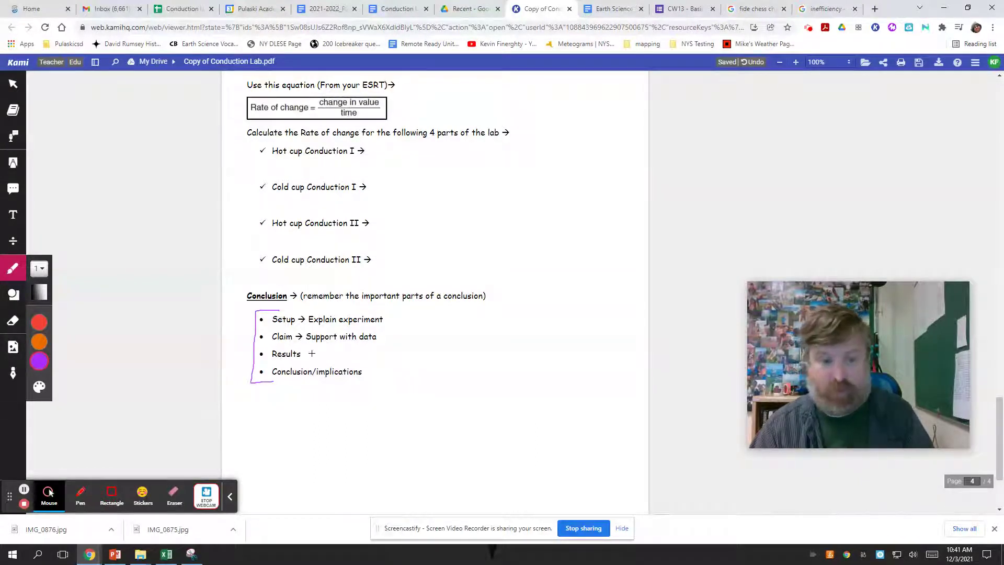
pyautogui.moveTo(308, 354)
pyautogui.mouseDown()
pyautogui.moveTo(368, 352)
pyautogui.moveTo(365, 361)
pyautogui.mouseUp()
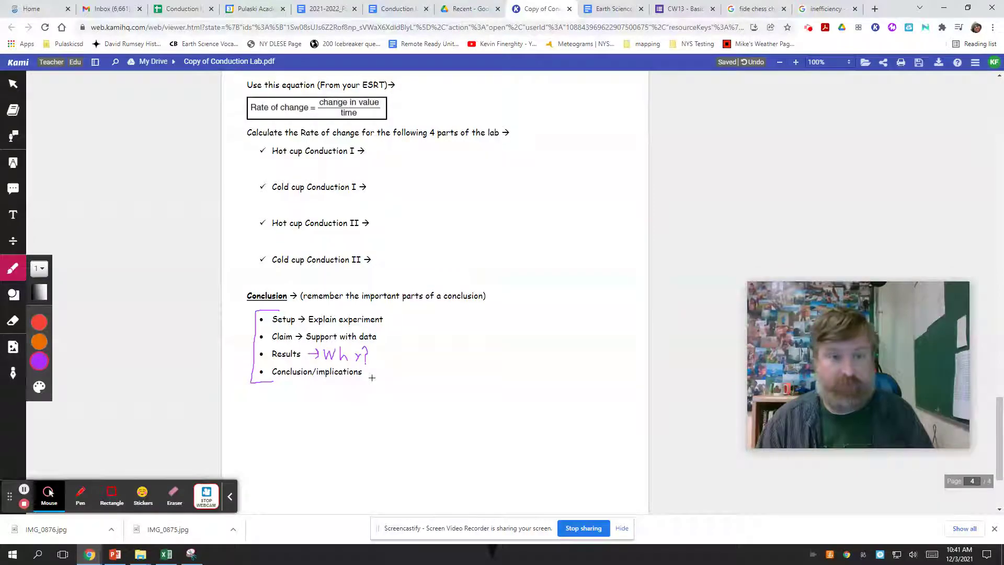
# Step: Draw two crossing purple strokes over the hypothesis answer space on page 1
pyautogui.scroll(20, 368, 366)
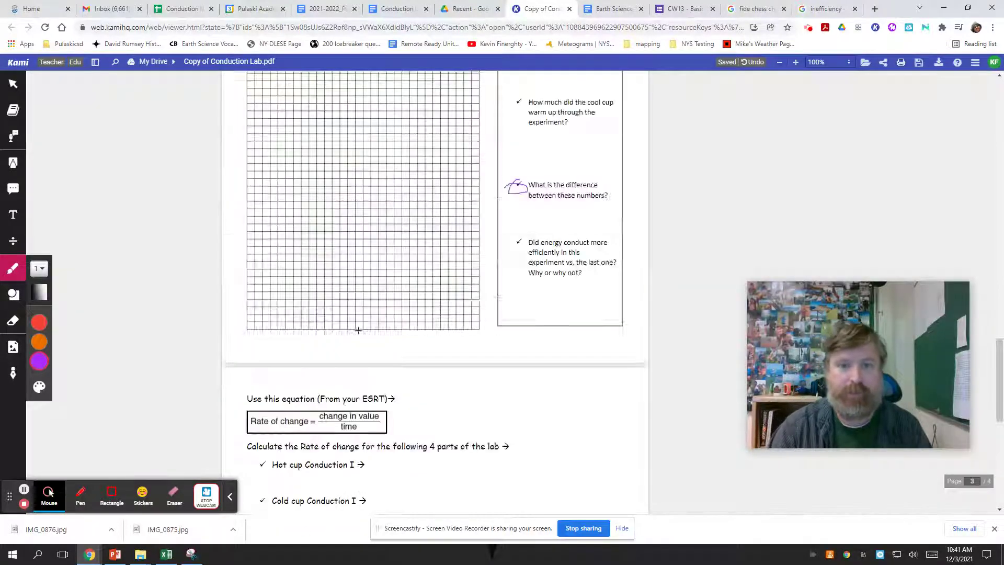
pyautogui.scroll(8, 359, 330)
pyautogui.scroll(-8, 354, 330)
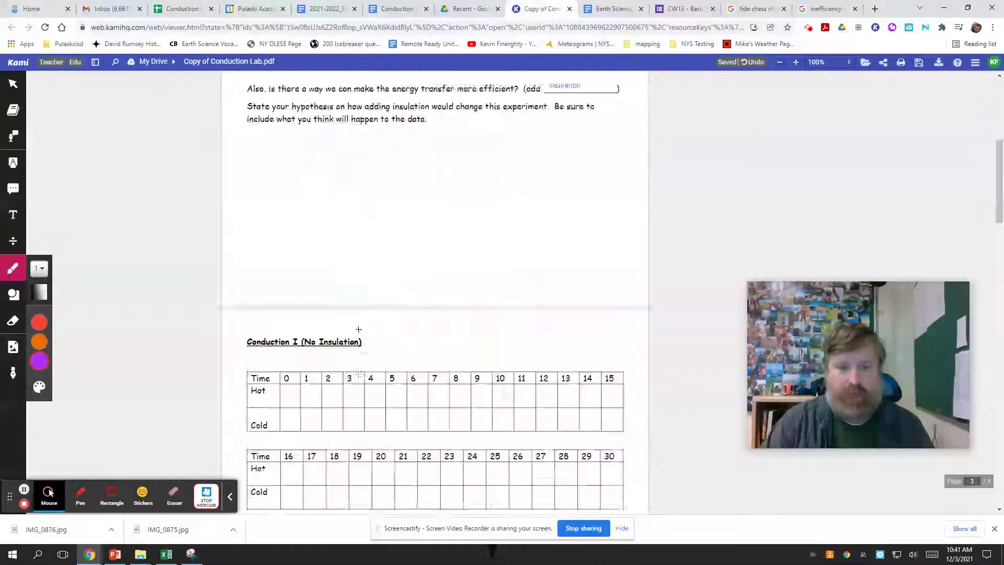
pyautogui.scroll(4, 359, 314)
pyautogui.moveTo(336, 269); pyautogui.dragTo(506, 332)
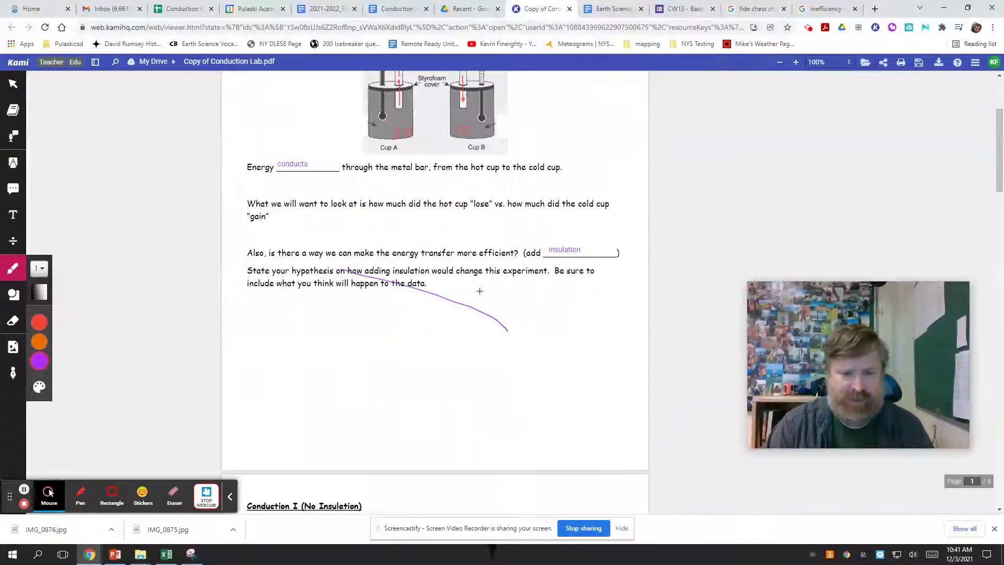
pyautogui.moveTo(478, 287); pyautogui.dragTo(351, 385)
pyautogui.scroll(-5, 430, 374)
pyautogui.scroll(-3, 429, 370)
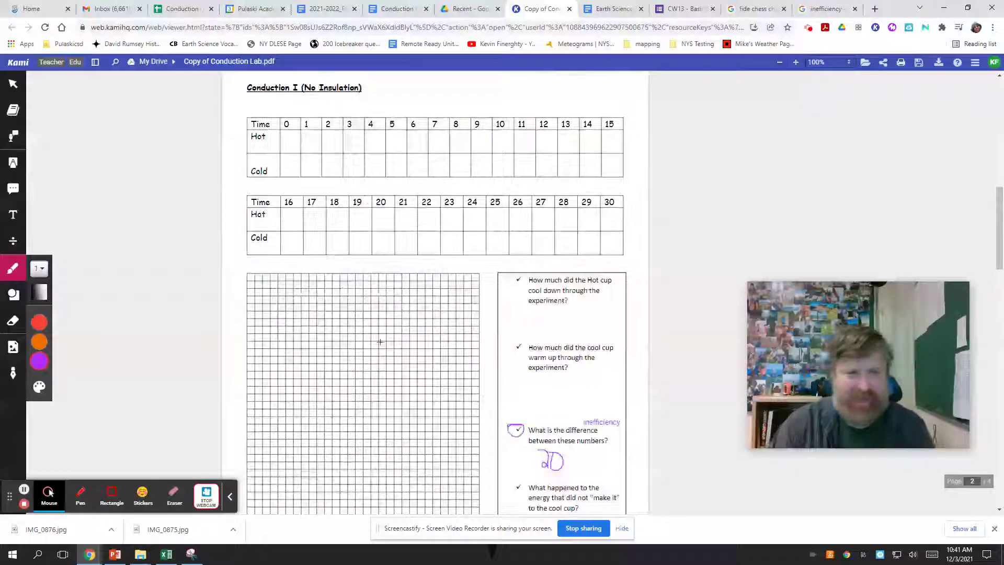
pyautogui.scroll(-2, 352, 391)
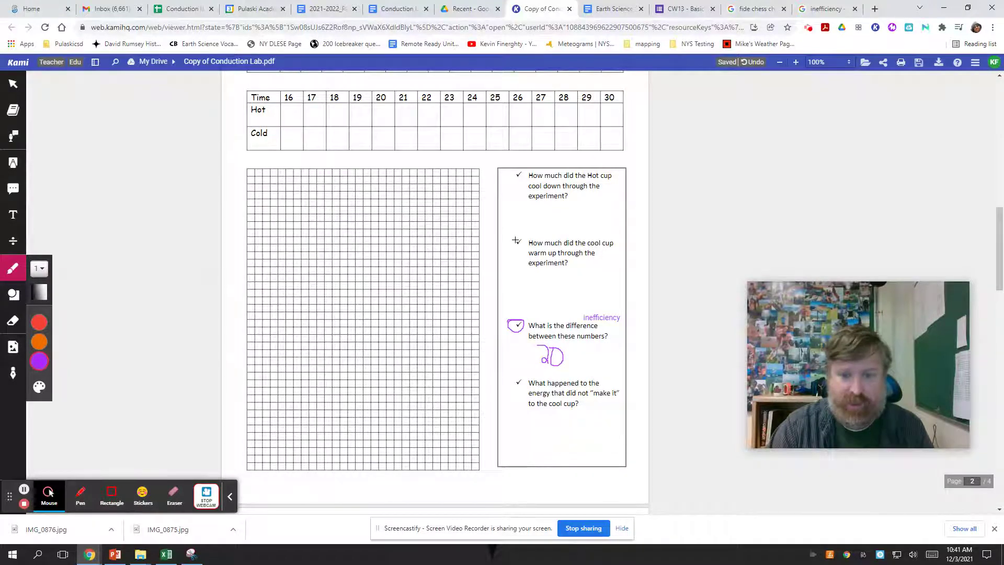
pyautogui.scroll(-15, 516, 240)
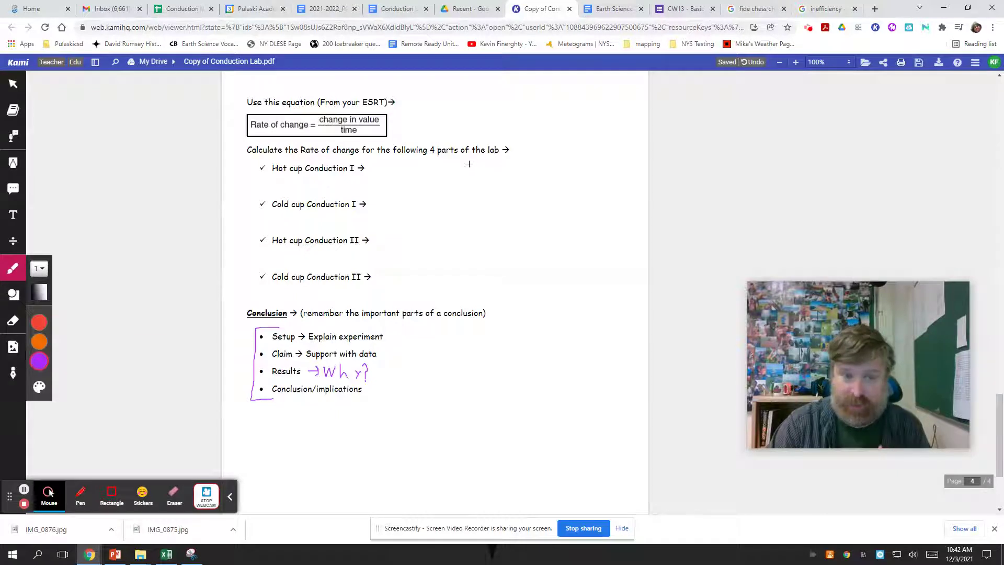
# Step: Handwrite 30°C / 30 min = 1 °C/min in purple beside Hot cup Conduction I
pyautogui.moveTo(377, 185)
pyautogui.mouseDown()
pyautogui.moveTo(425, 184)
pyautogui.moveTo(392, 188)
pyautogui.moveTo(394, 200)
pyautogui.moveTo(437, 197)
pyautogui.mouseUp()
pyautogui.scroll(15, 471, 220)
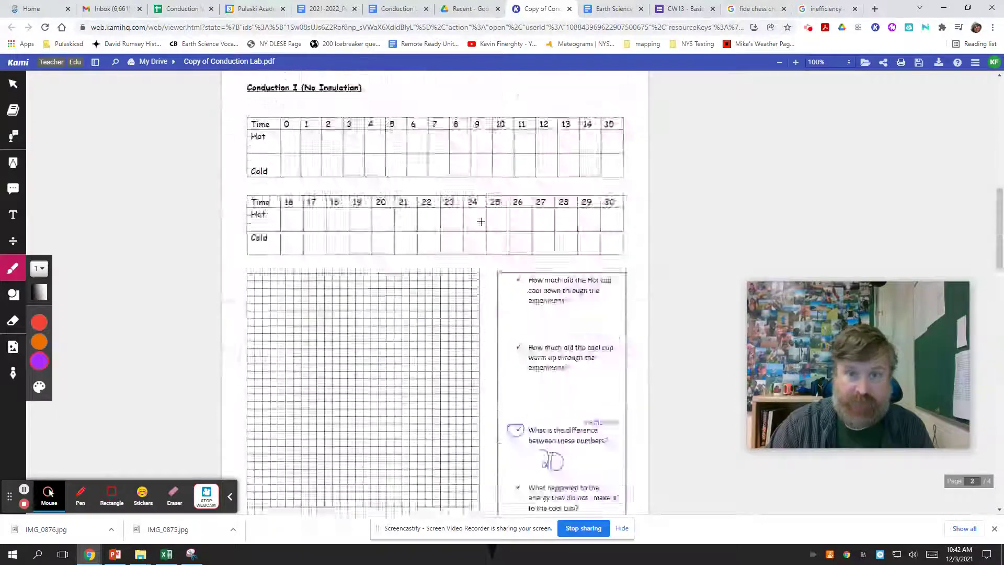
pyautogui.scroll(10, 480, 221)
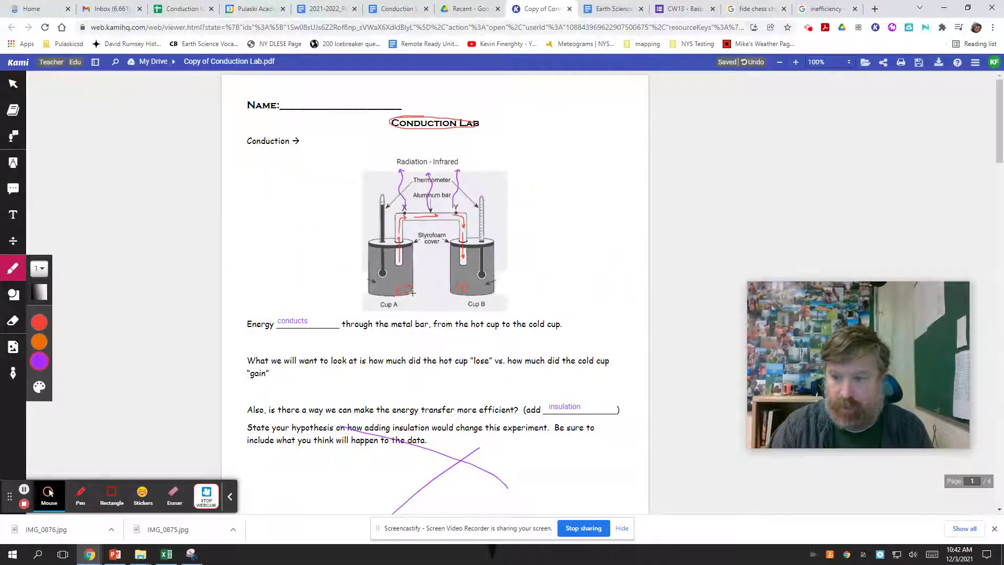
pyautogui.scroll(-20, 413, 292)
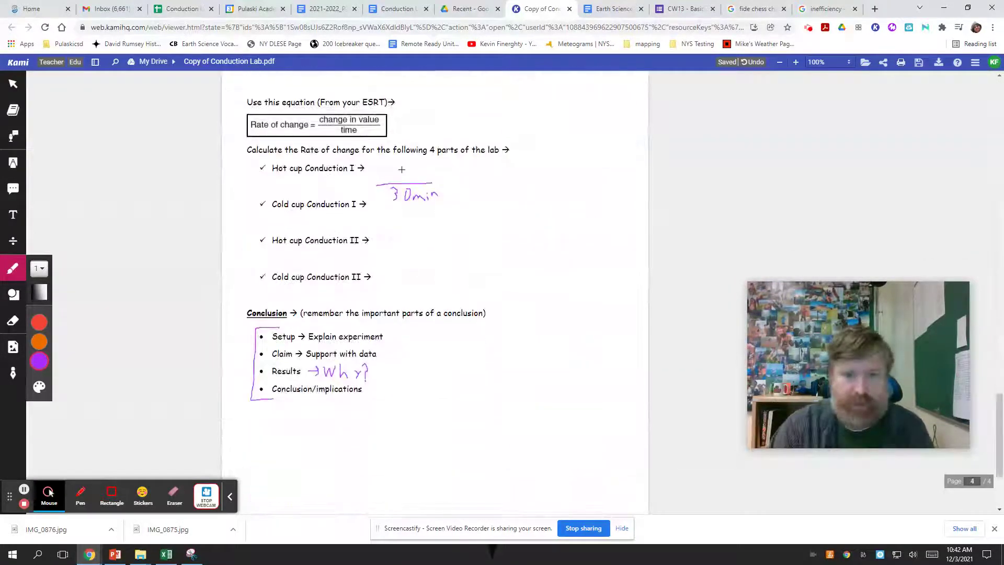
pyautogui.moveTo(392, 164)
pyautogui.mouseDown()
pyautogui.moveTo(421, 164)
pyautogui.moveTo(459, 189)
pyautogui.moveTo(485, 188)
pyautogui.moveTo(499, 166)
pyautogui.moveTo(516, 191)
pyautogui.mouseUp()
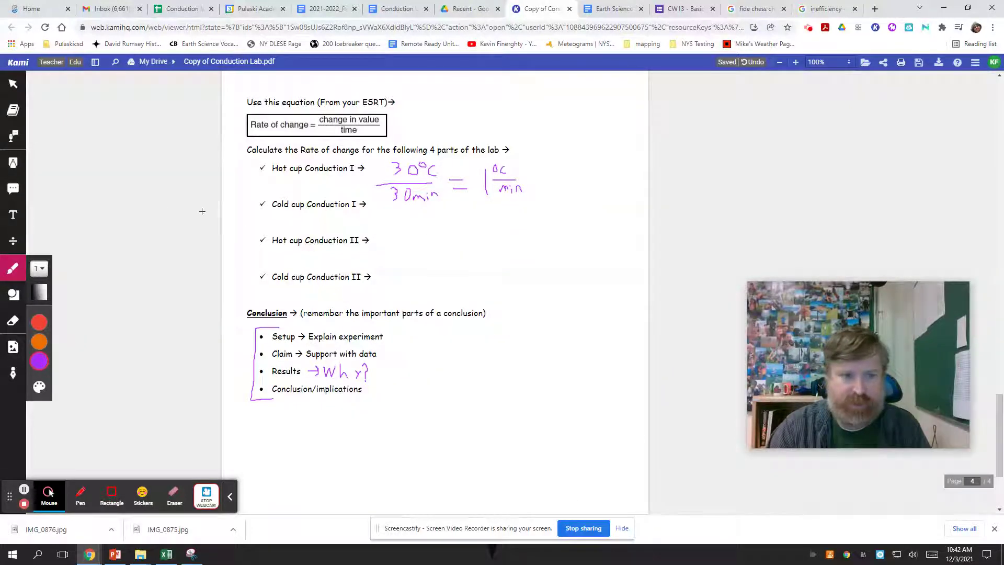
pyautogui.moveTo(420, 269); pyautogui.dragTo(421, 289)
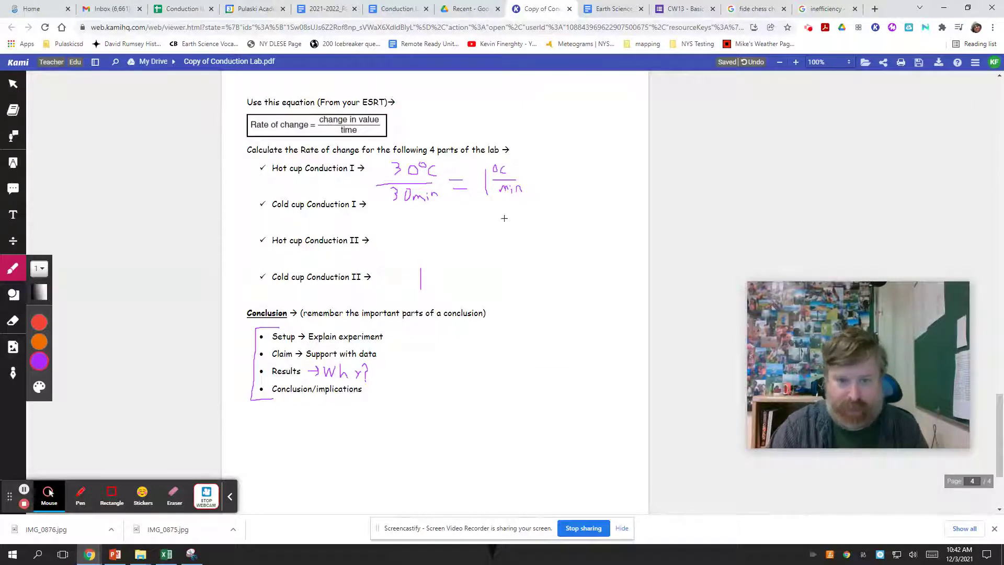
# Step: Erase the stray purple stroke beside Cold cup Conduction II and return to page 1
pyautogui.click(13, 320)
pyautogui.moveTo(423, 276)
pyautogui.mouseDown()
pyautogui.moveTo(402, 180)
pyautogui.moveTo(411, 157)
pyautogui.moveTo(432, 151)
pyautogui.moveTo(517, 205)
pyautogui.moveTo(444, 178)
pyautogui.mouseUp()
pyautogui.scroll(10, 439, 240)
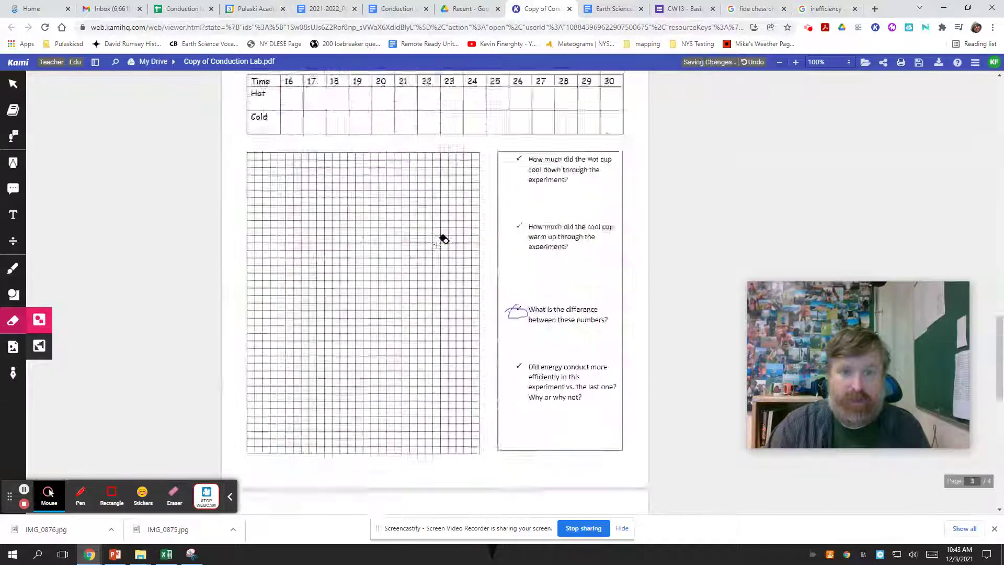
pyautogui.scroll(20, 438, 245)
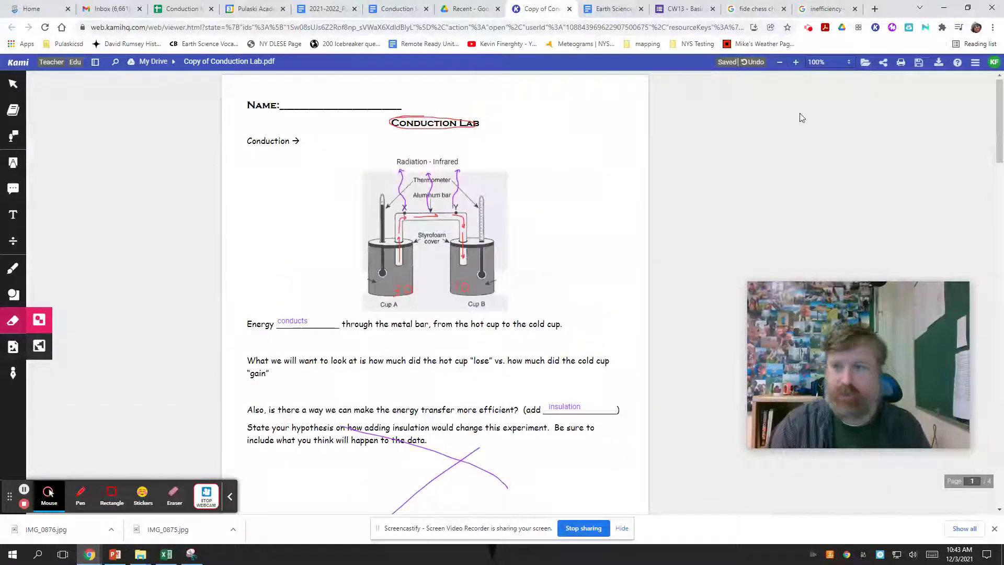
pyautogui.click(810, 27)
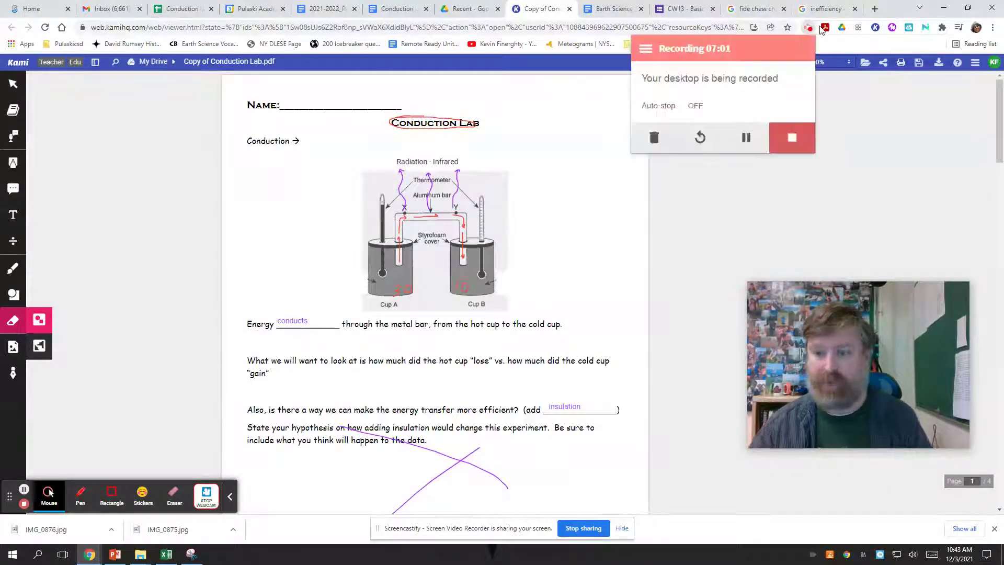